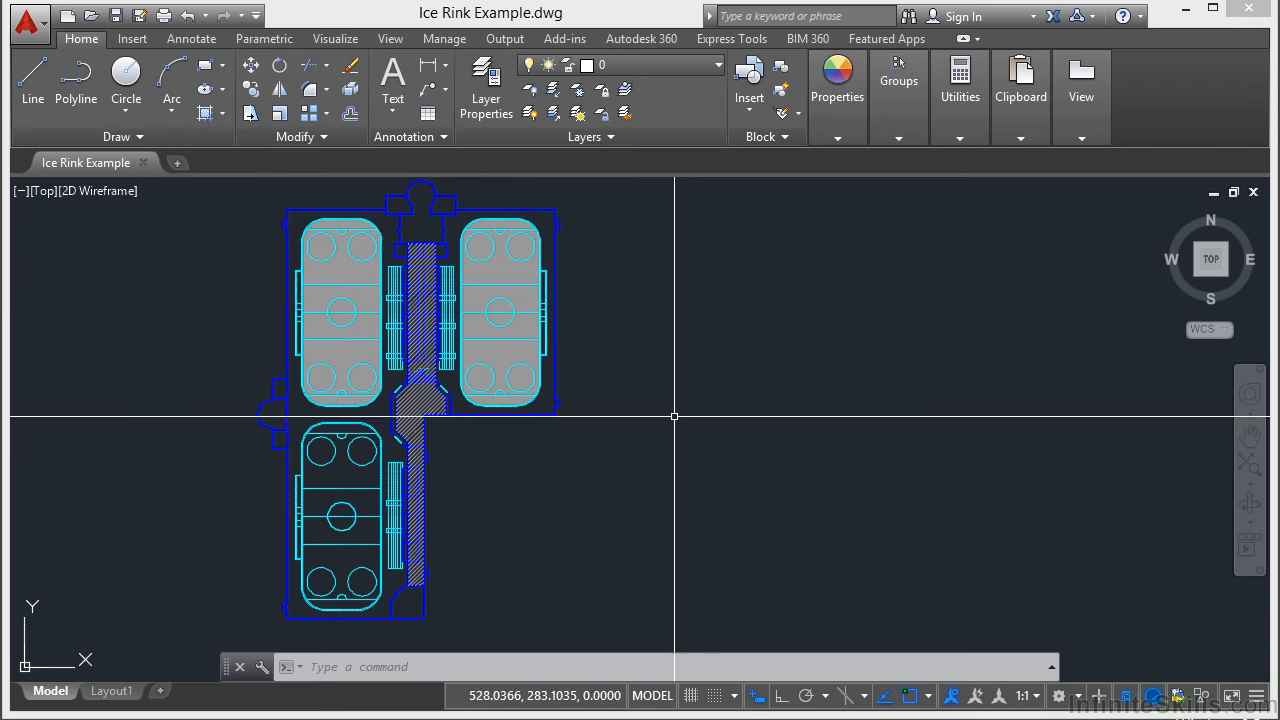
- Show the object properties and select the upper-left rink's outer polyline to read its area and length
key(ctrl+1)
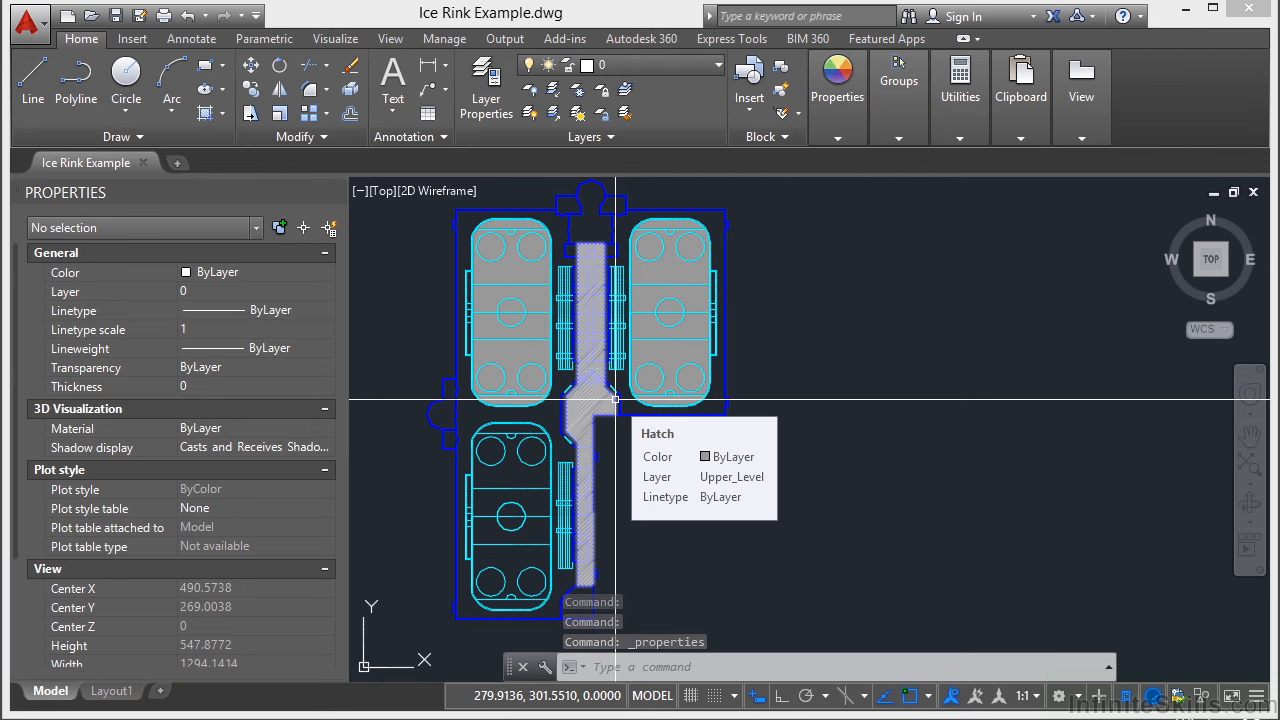
scroll(506, 315, up, 7)
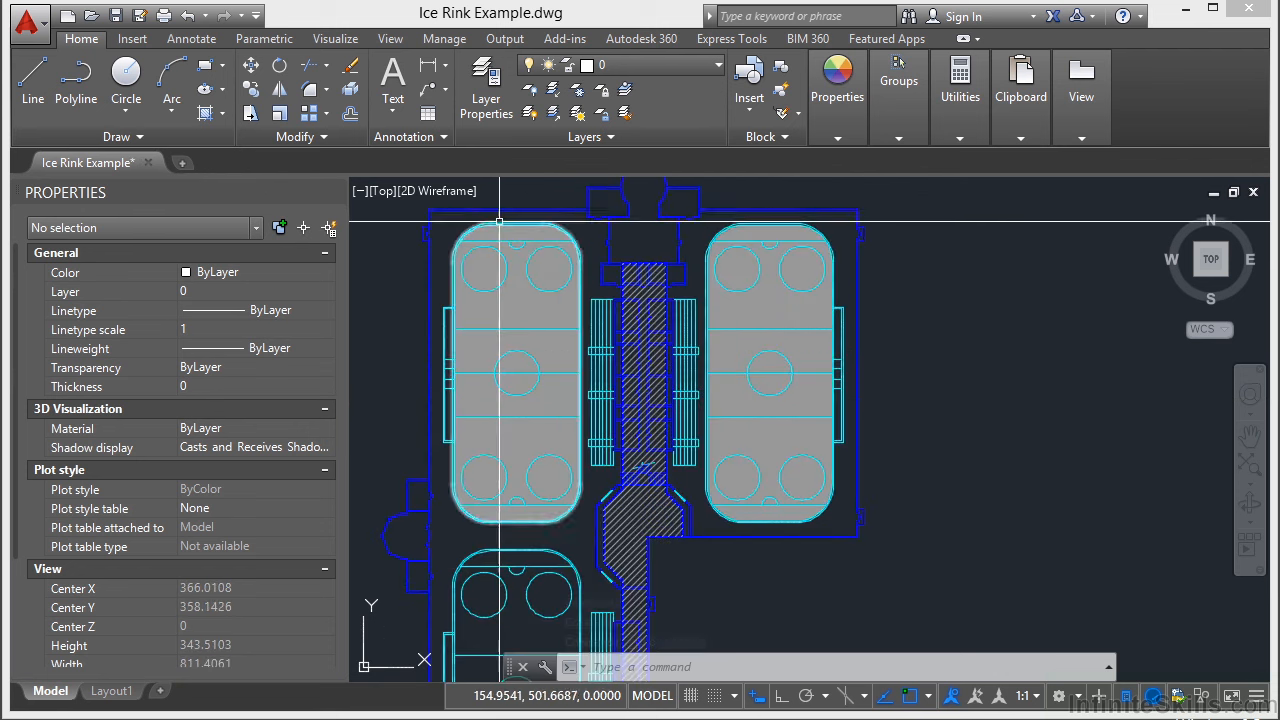
middle_drag(543, 320, 600, 469)
scroll(631, 342, up, 3)
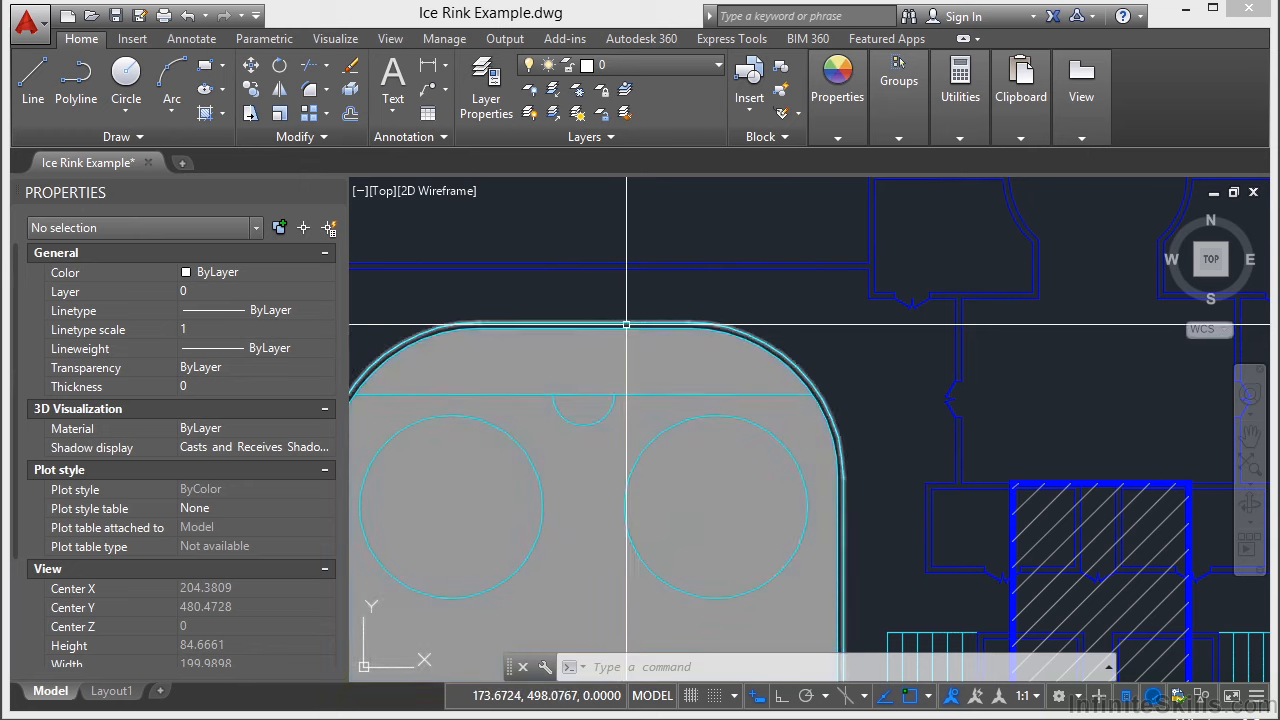
click(650, 325)
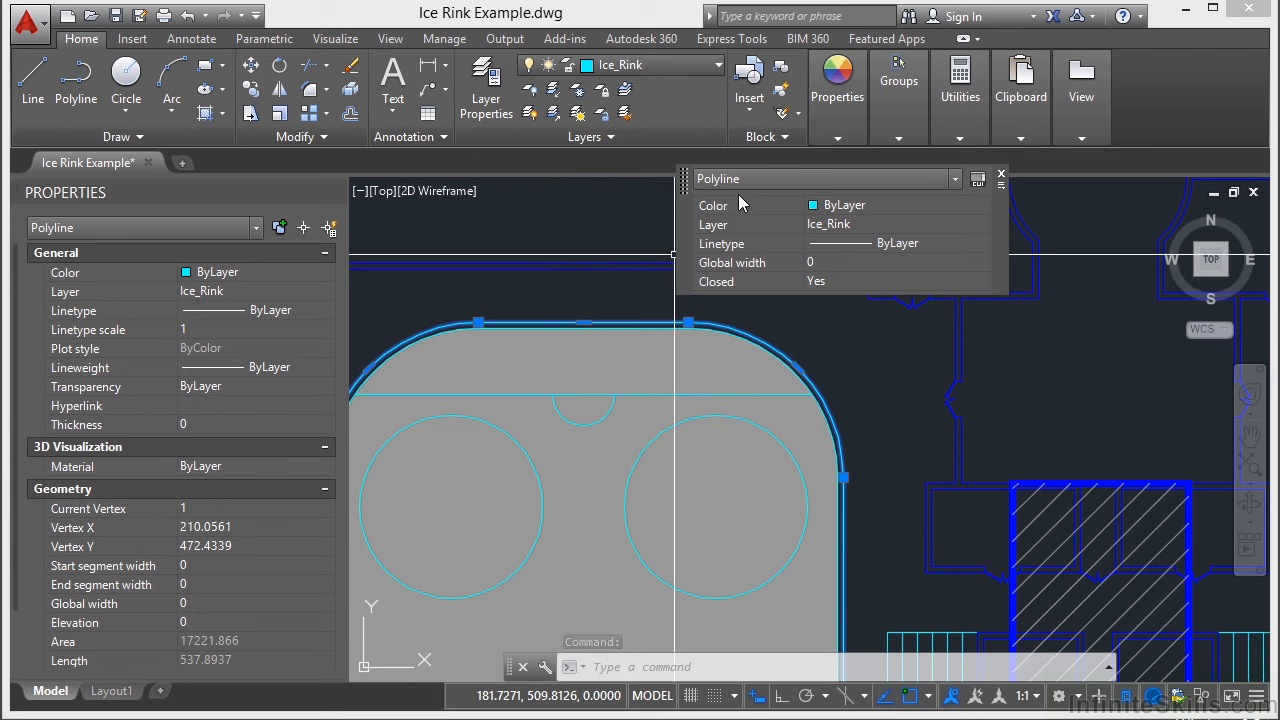
drag(16, 376, 16, 468)
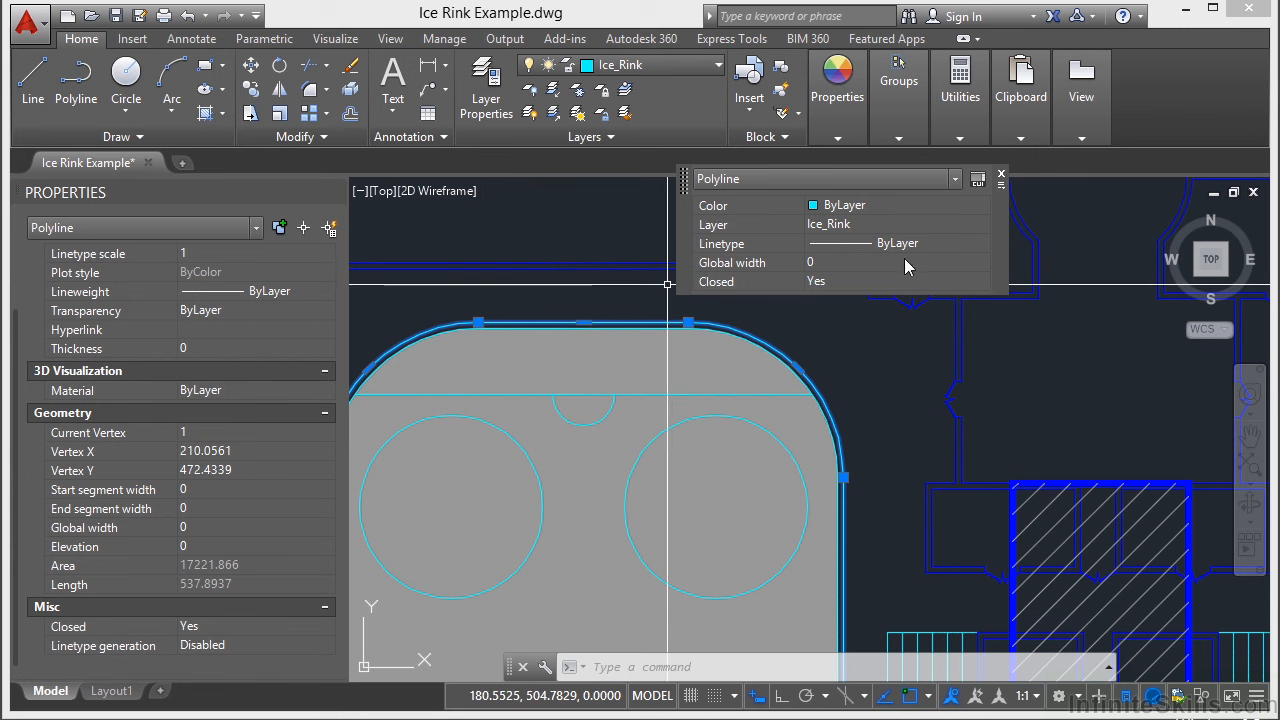
click(1001, 174)
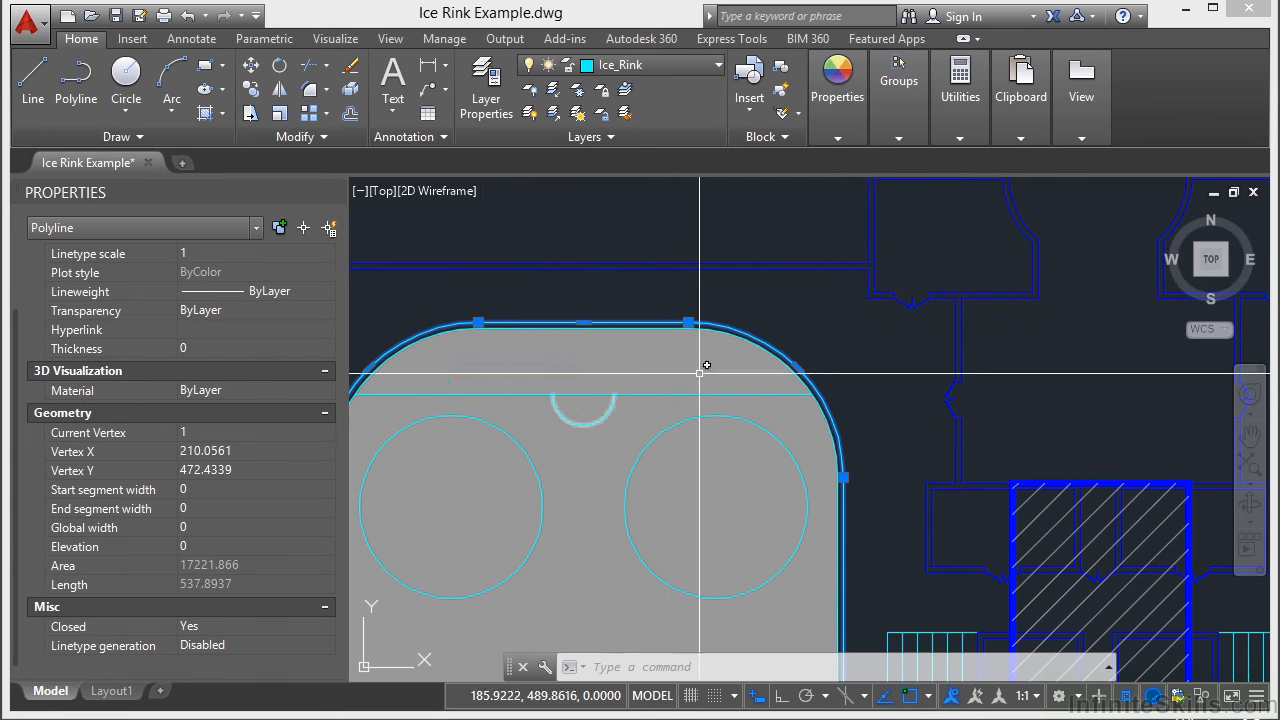
scroll(806, 270, down, 2)
scroll(806, 270, down, 4)
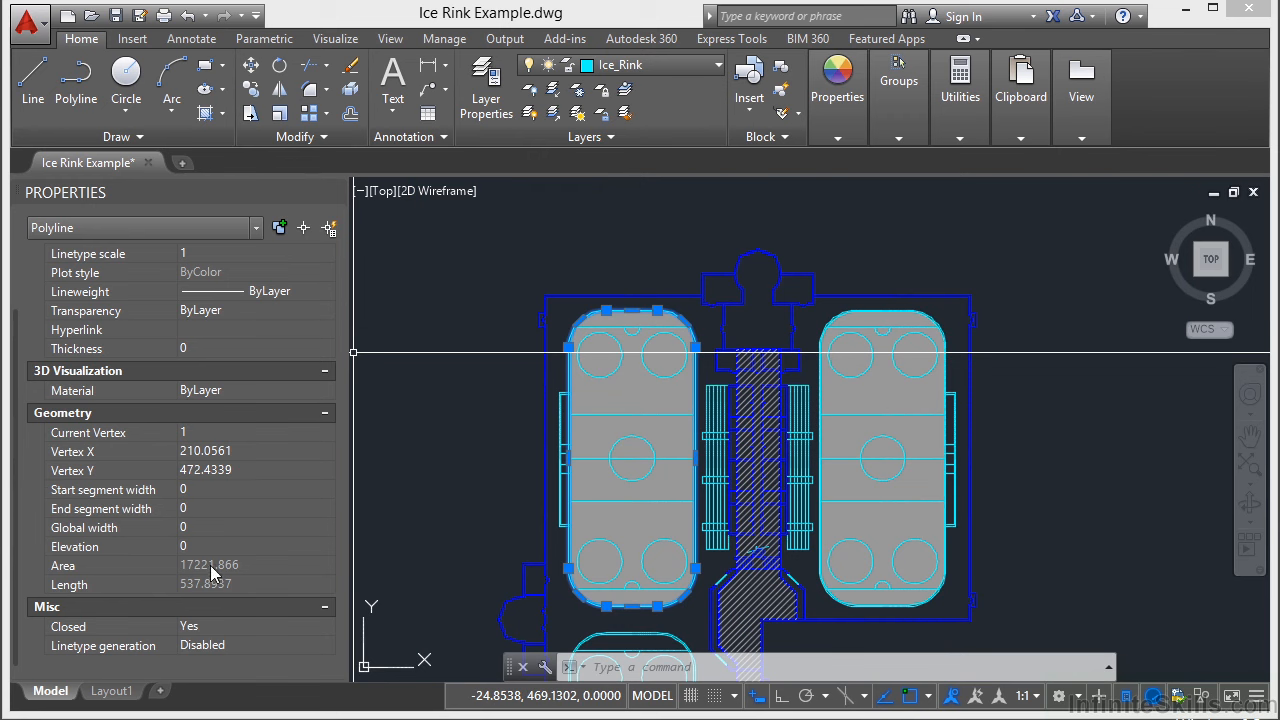
- Open the rink polyline's area value in QuickCalc, copy it, then close the calculator and clear the selection
click(280, 565)
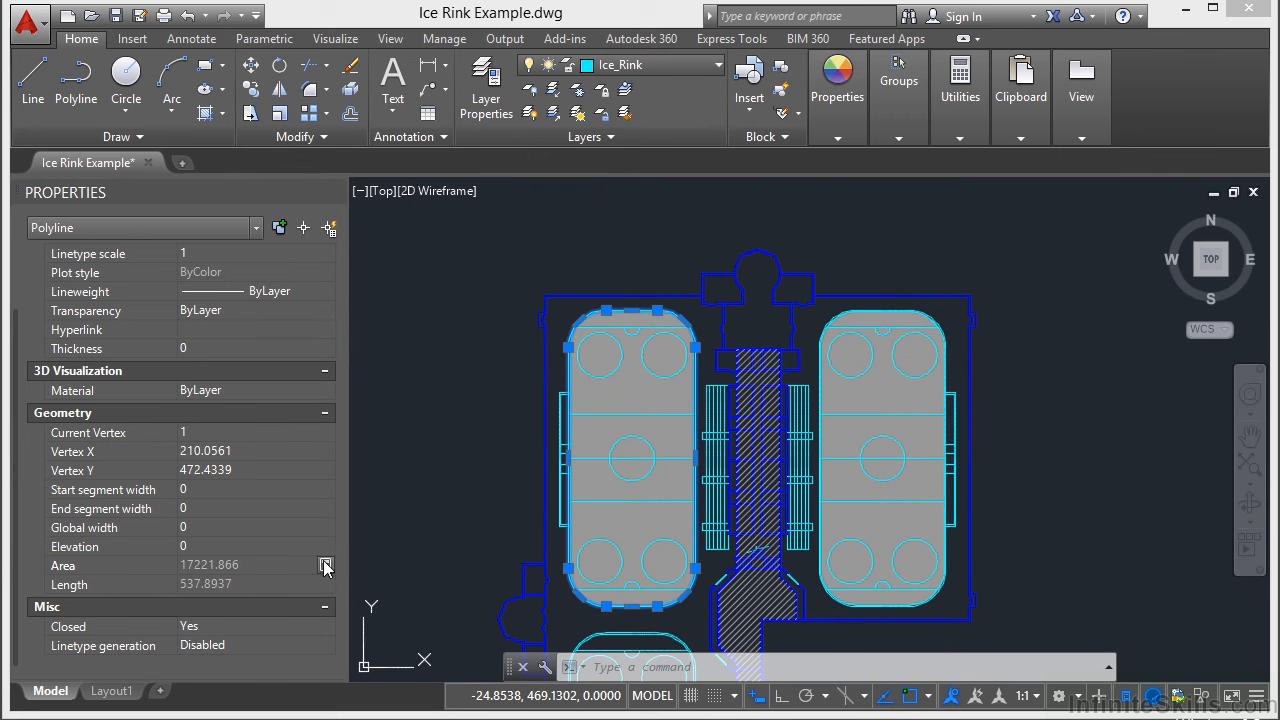
click(326, 566)
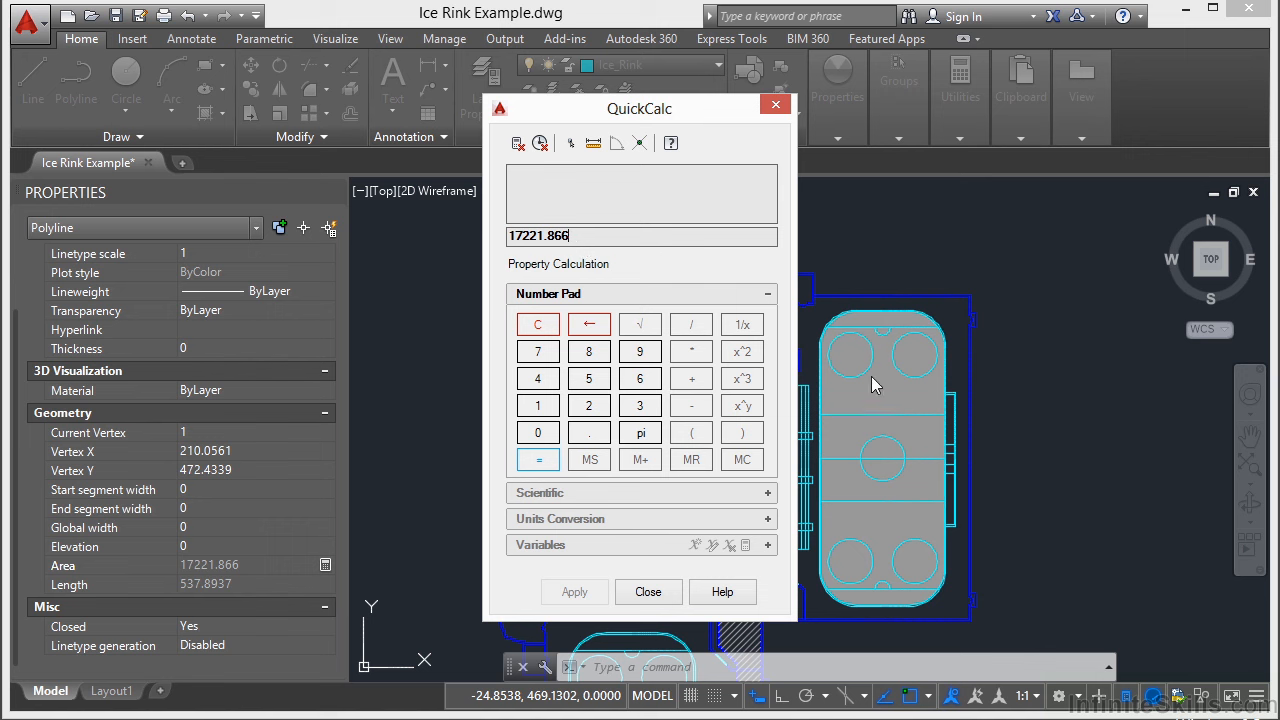
drag(549, 236, 501, 236)
right_click(516, 239)
click(540, 291)
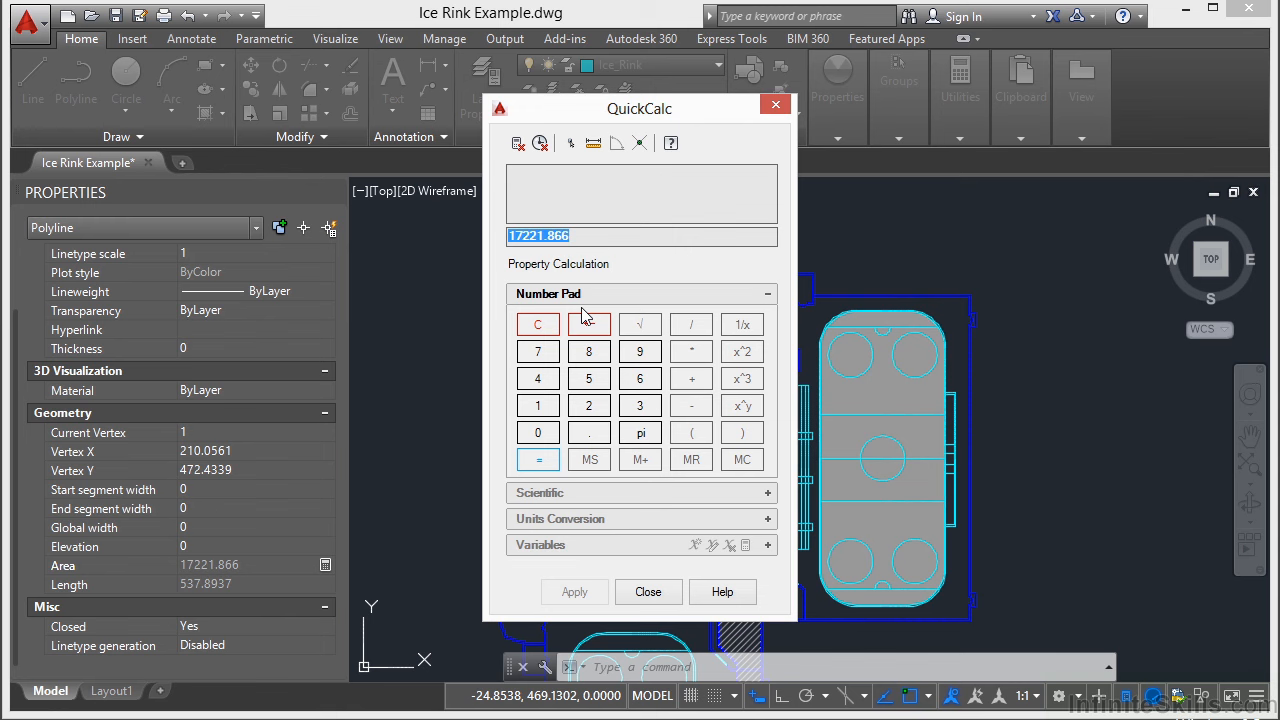
click(775, 106)
key(Escape)
- Select the solid hatches of both upper rinks, read their cumulative area in the properties, and clear the selection
middle_drag(740, 499, 677, 406)
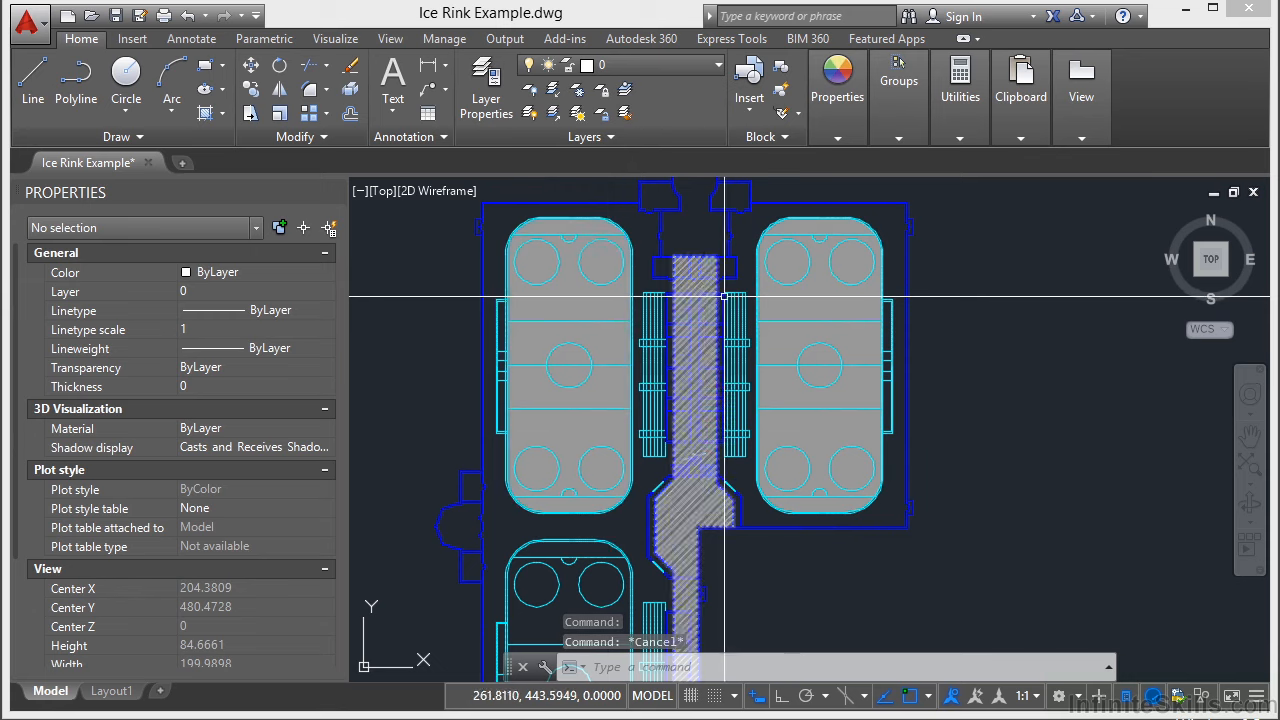
click(577, 299)
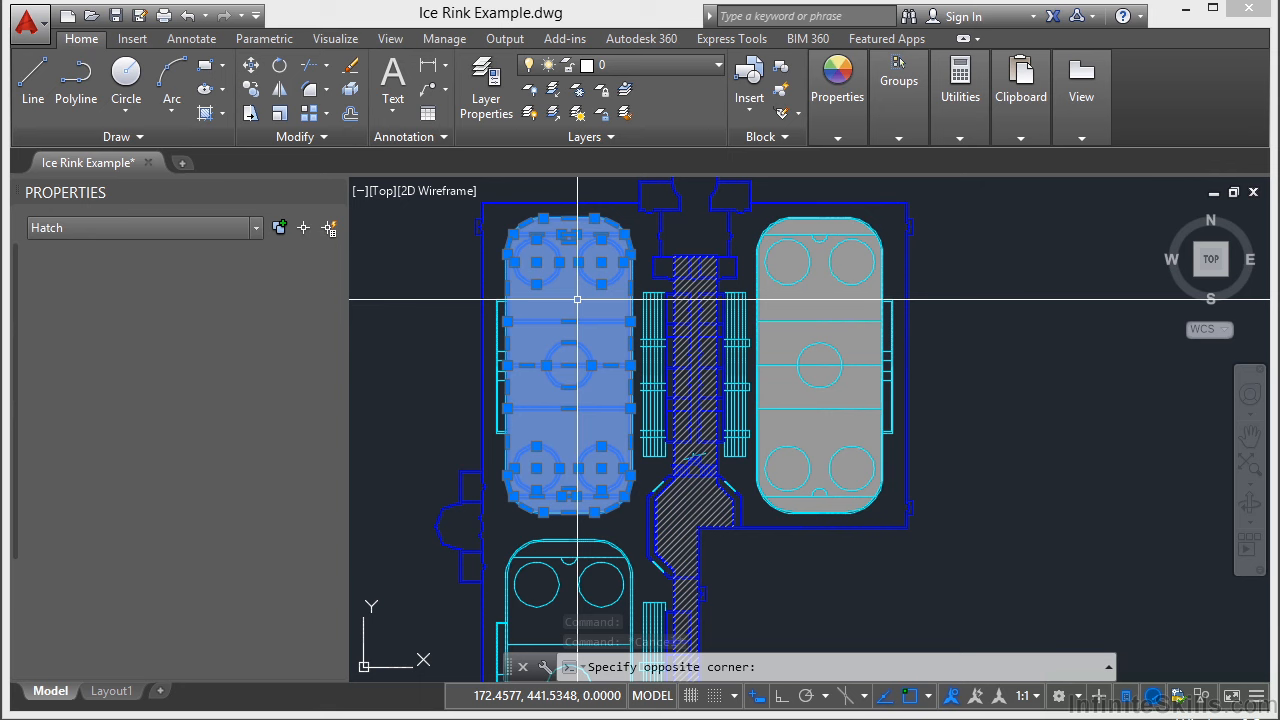
click(577, 299)
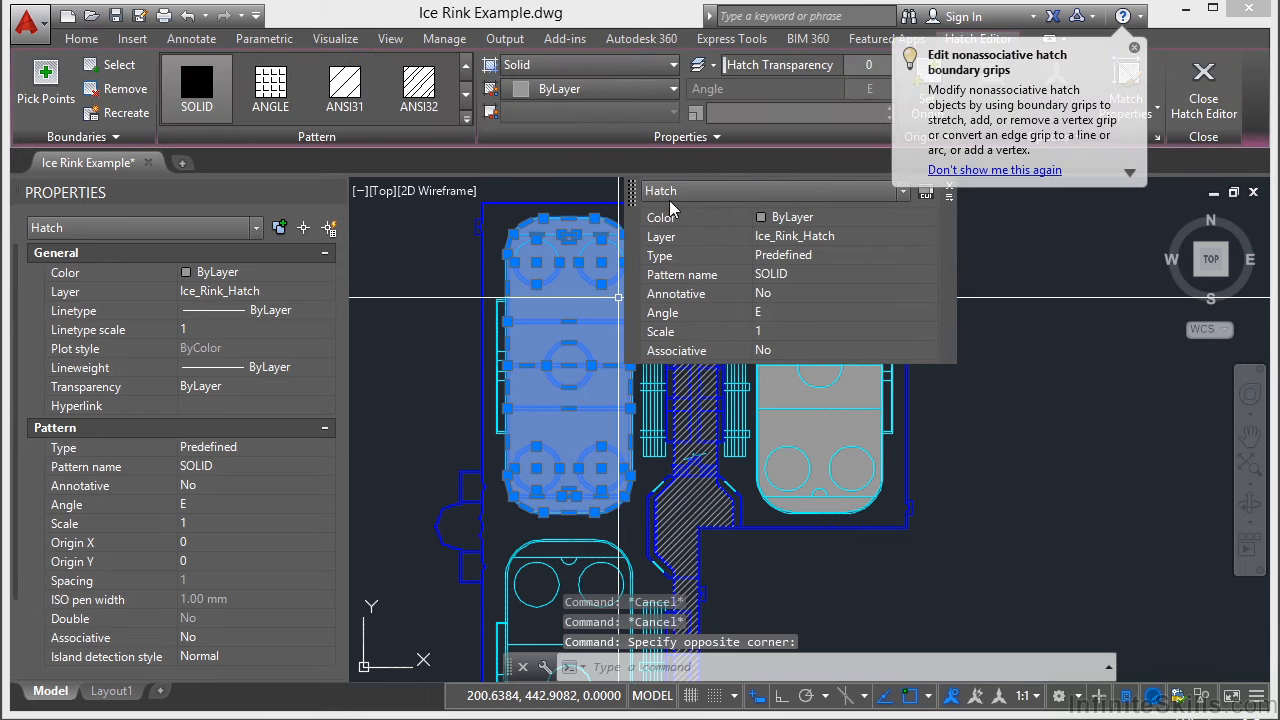
click(1134, 47)
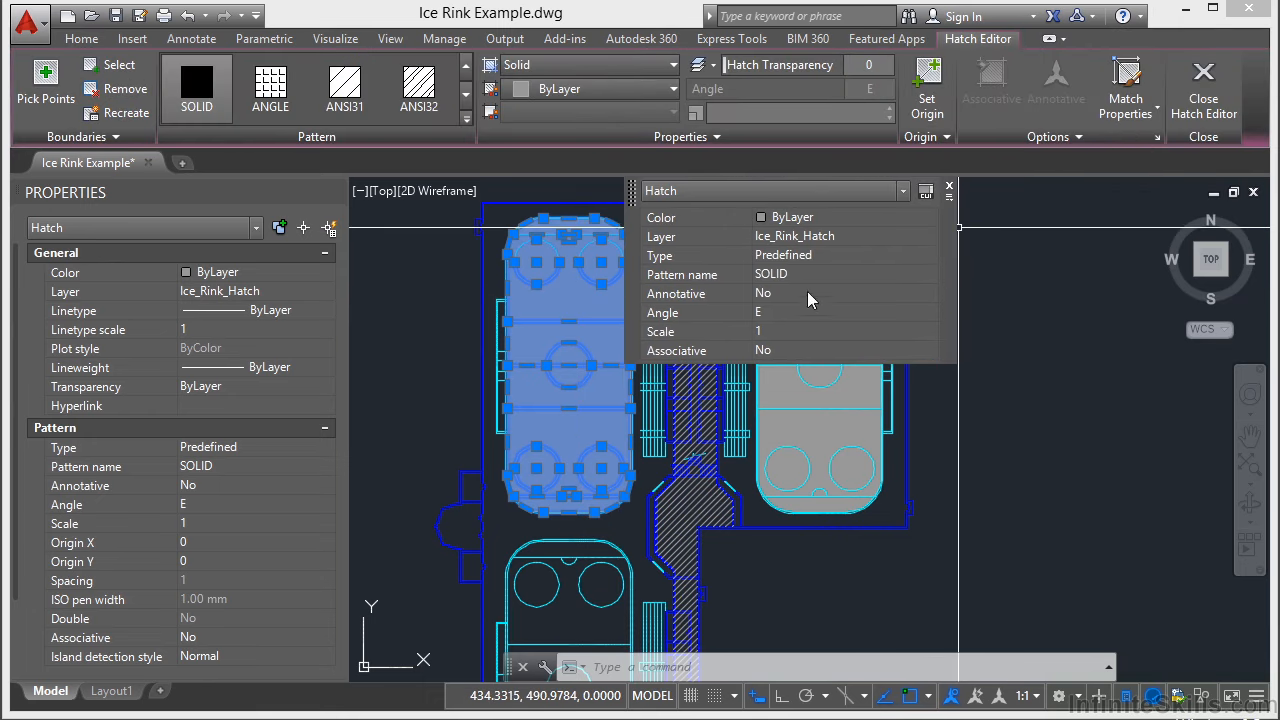
click(949, 186)
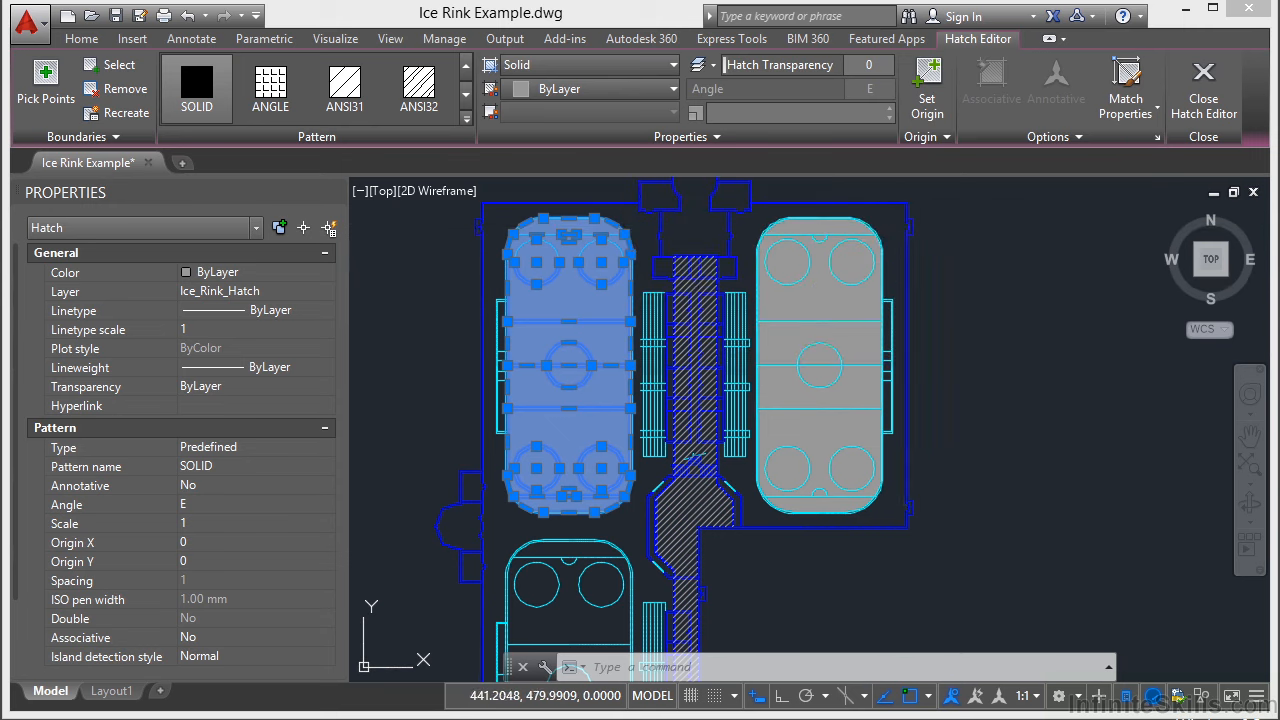
click(832, 297)
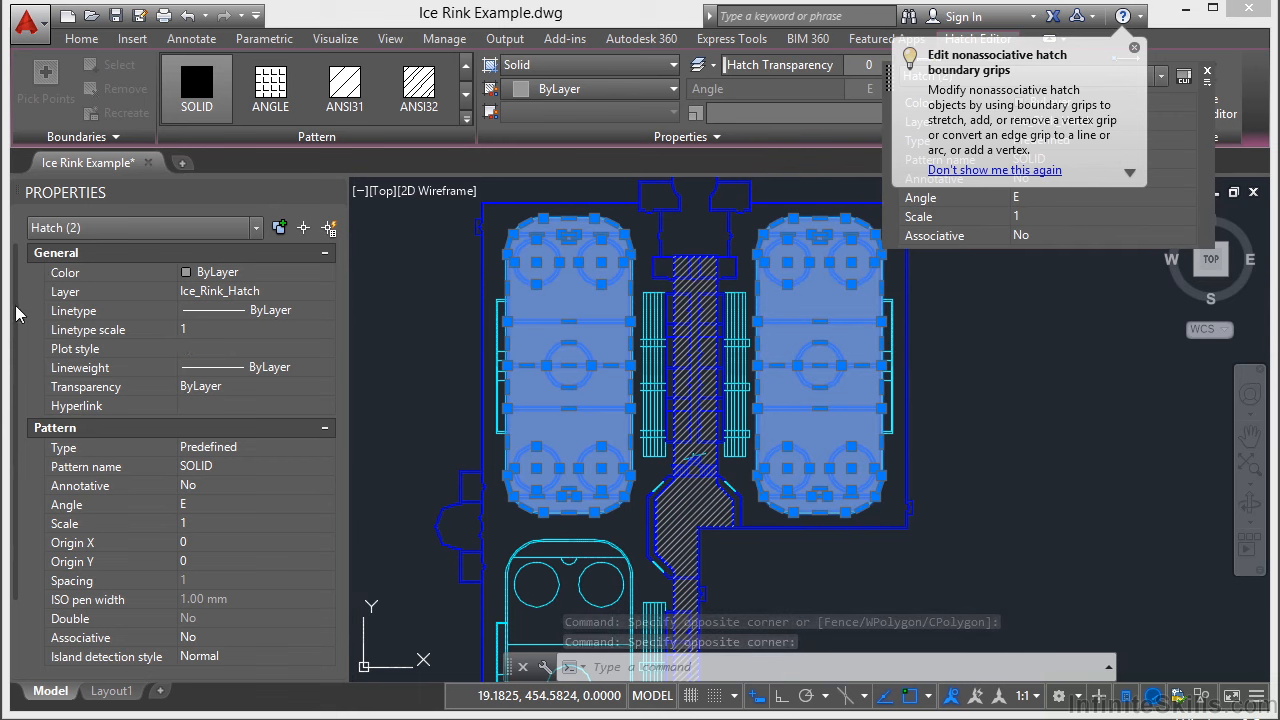
scroll(18, 428, down, 2)
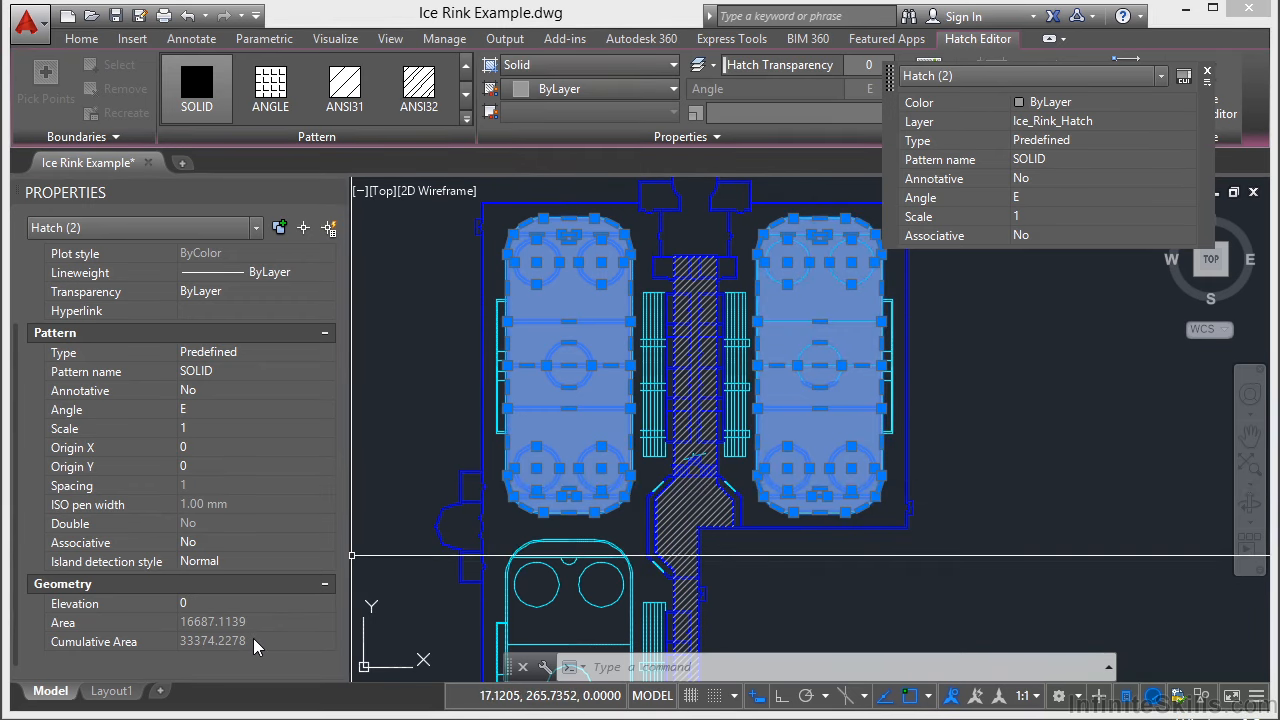
click(468, 557)
key(Escape)
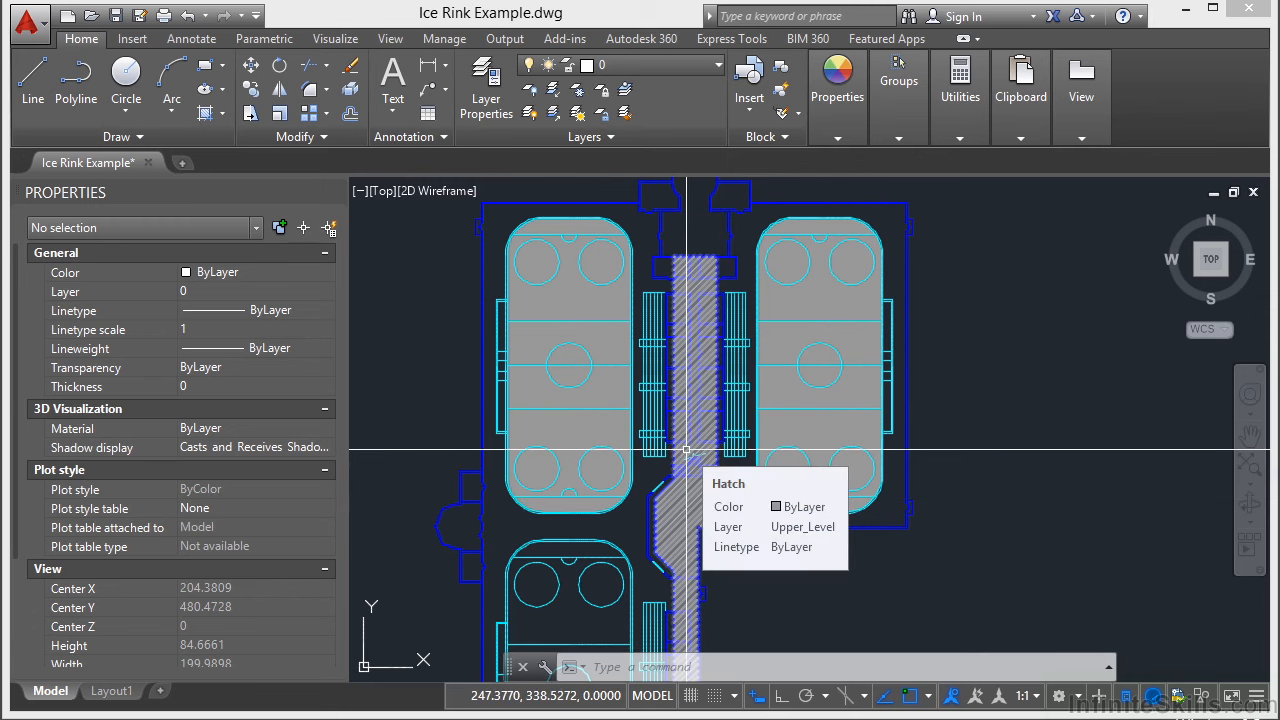
- Start an area measurement of the building and pick the upper-left and upper-right outer wall corners
scroll(686, 451, down, 8)
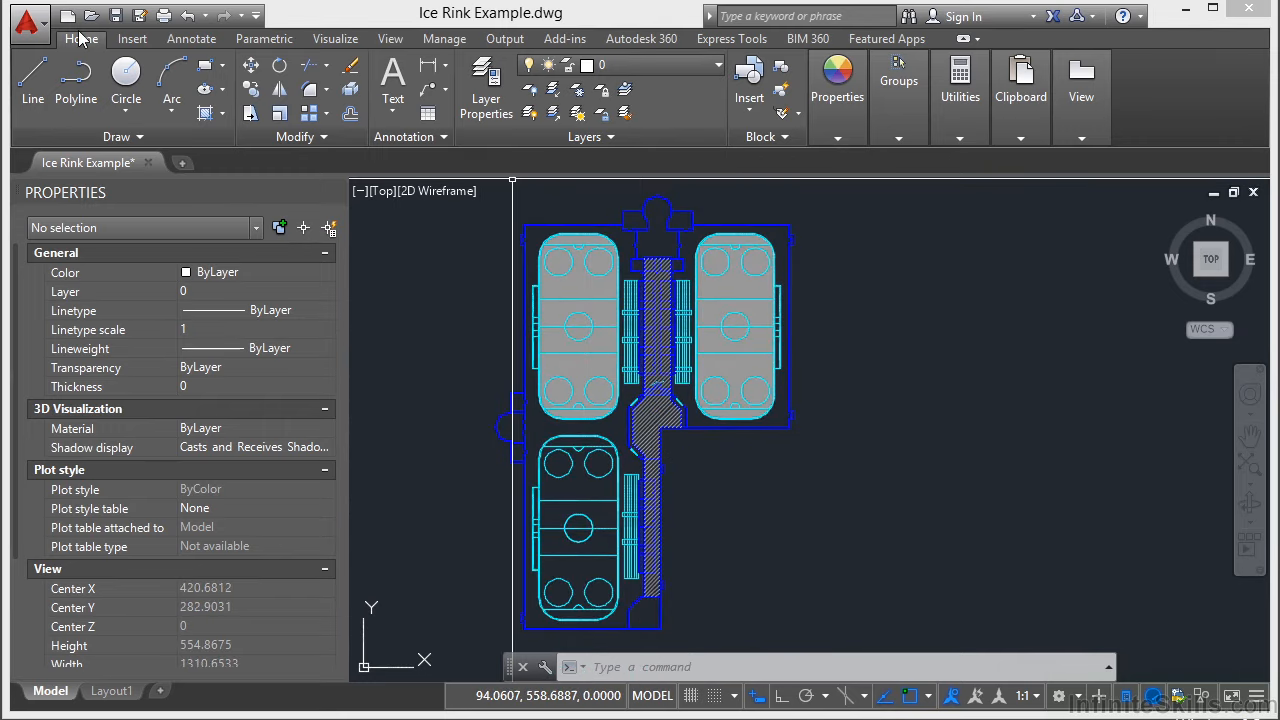
click(960, 138)
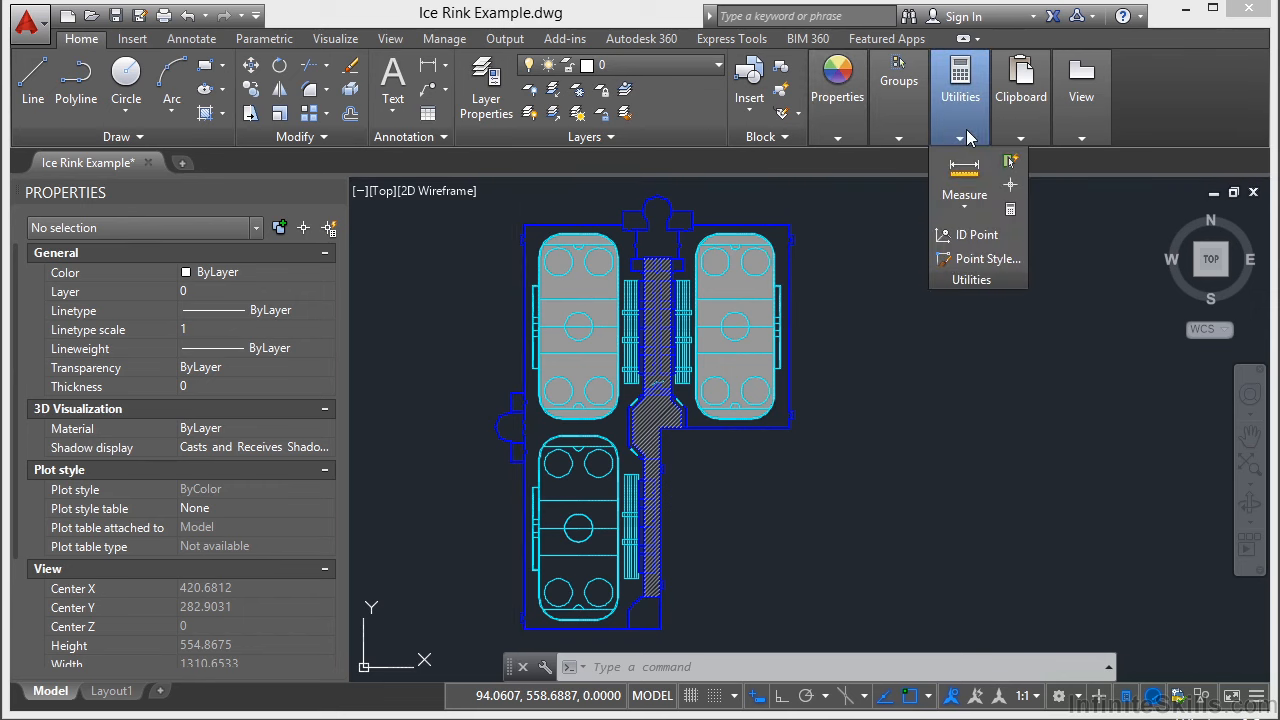
click(976, 206)
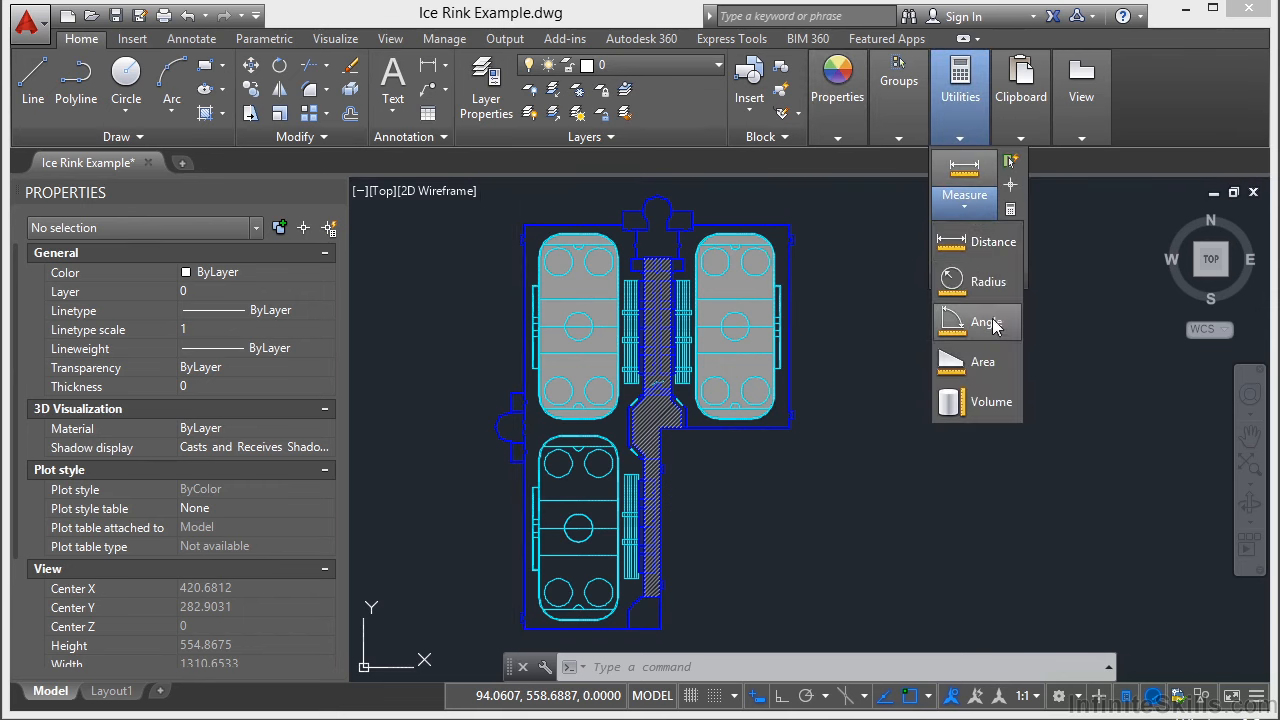
click(985, 365)
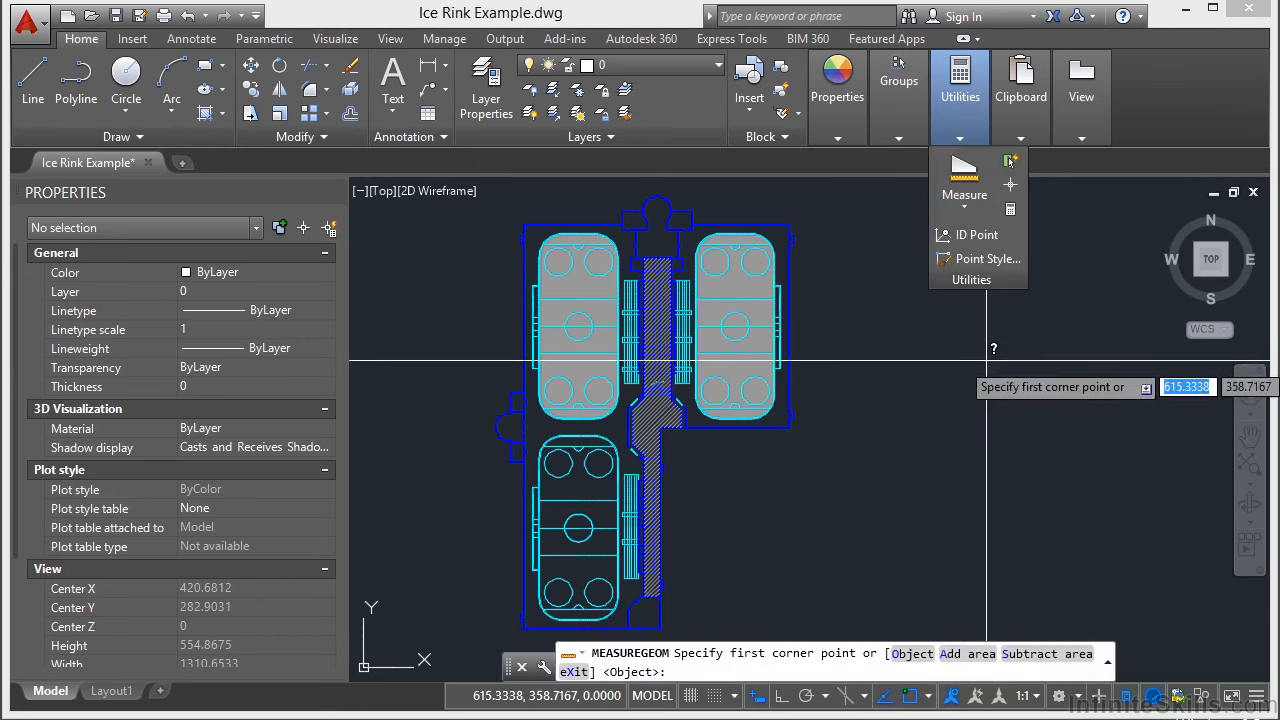
scroll(556, 233, up, 10)
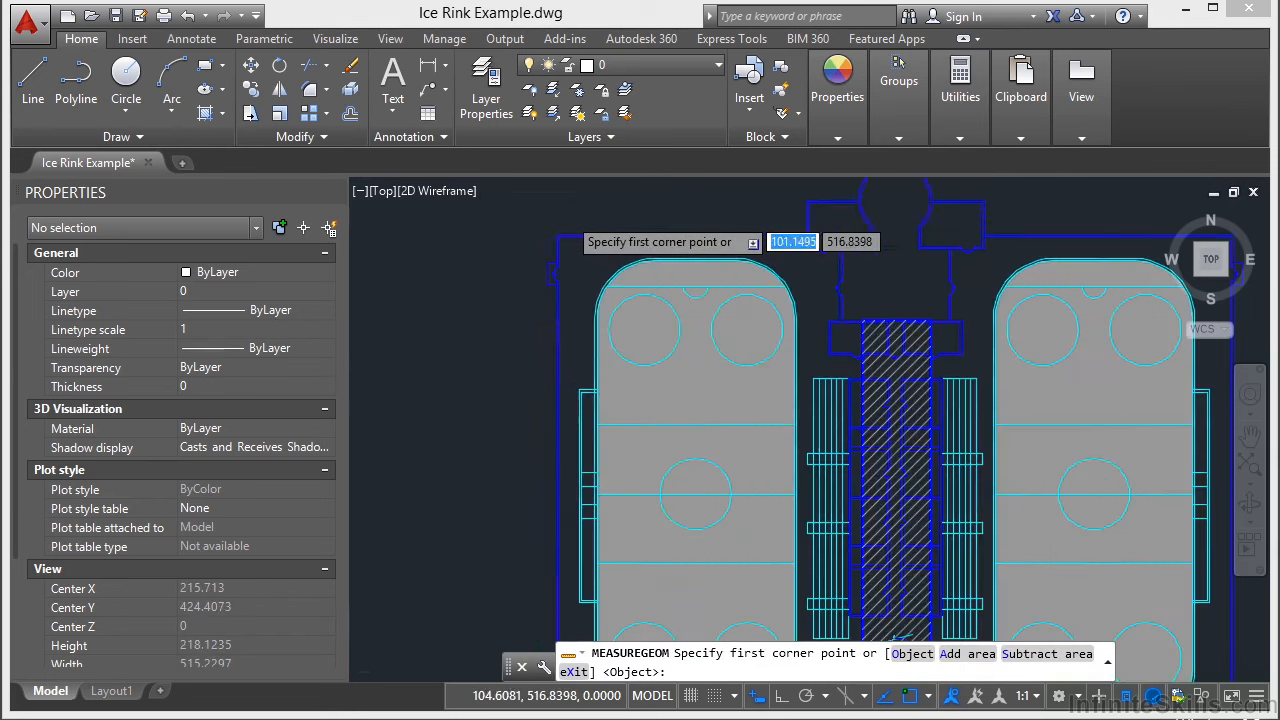
click(528, 287)
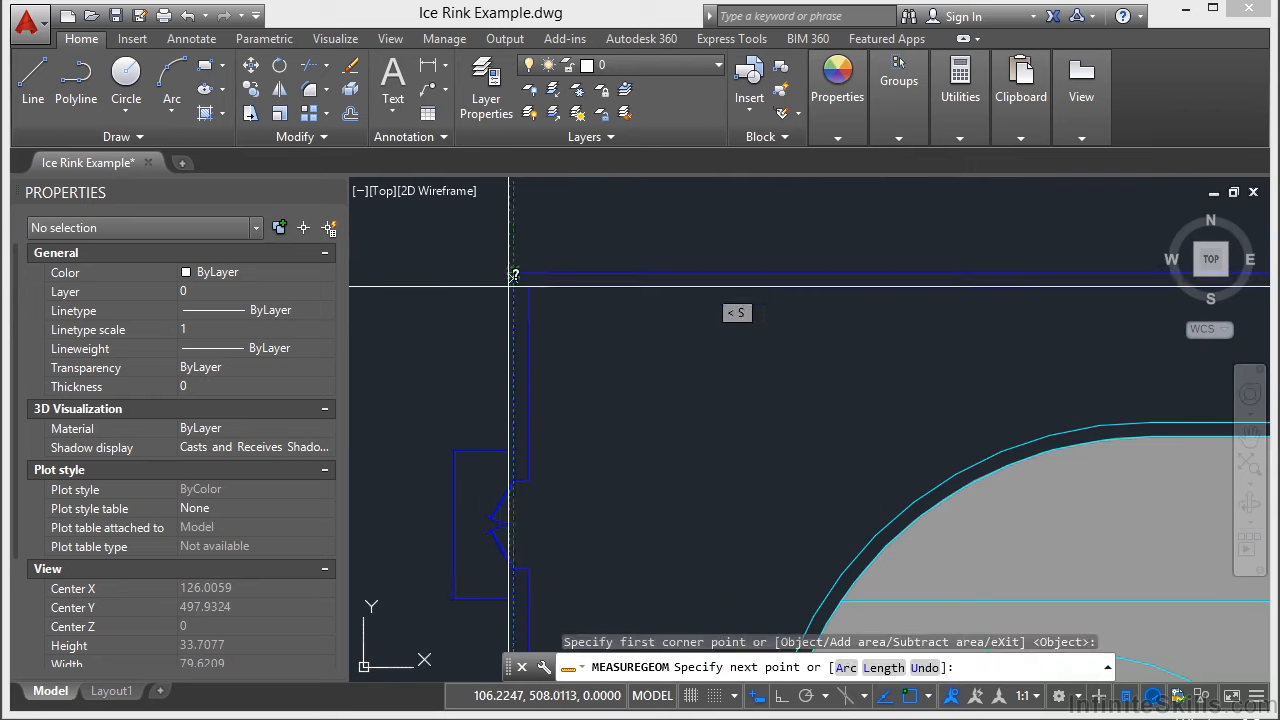
scroll(463, 320, down, 5)
scroll(643, 320, down, 2)
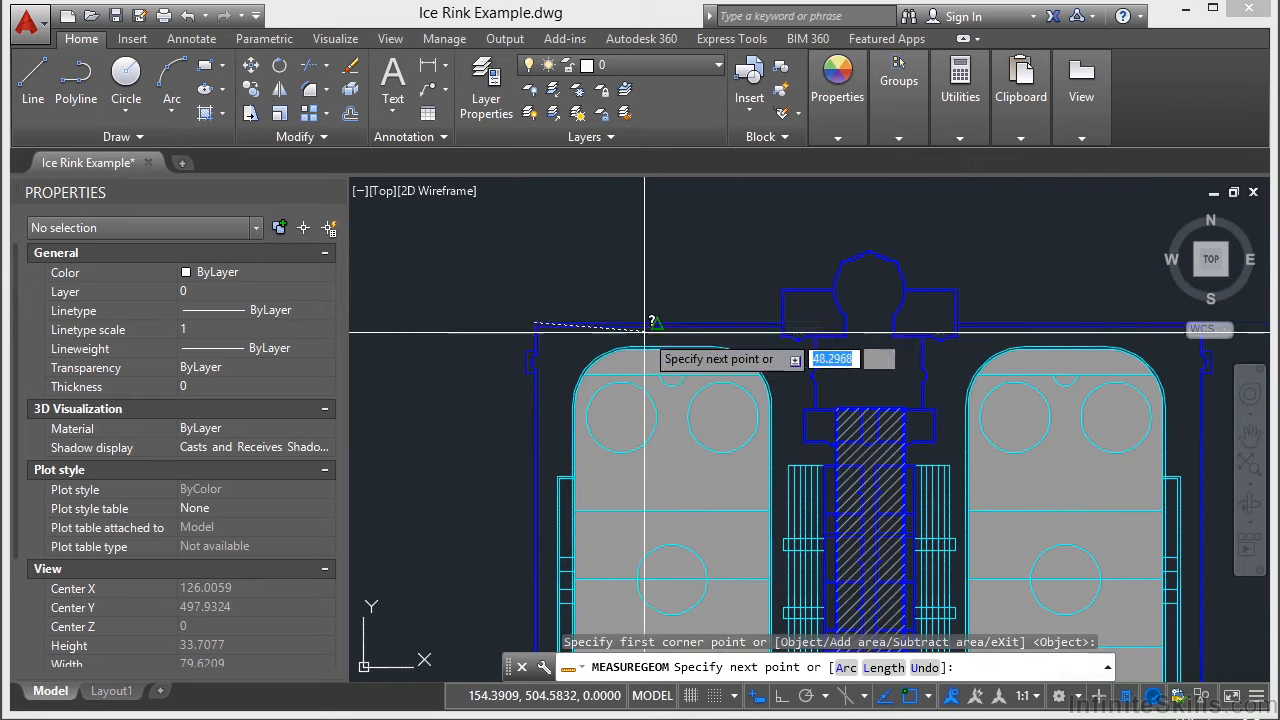
scroll(800, 328, up, 4)
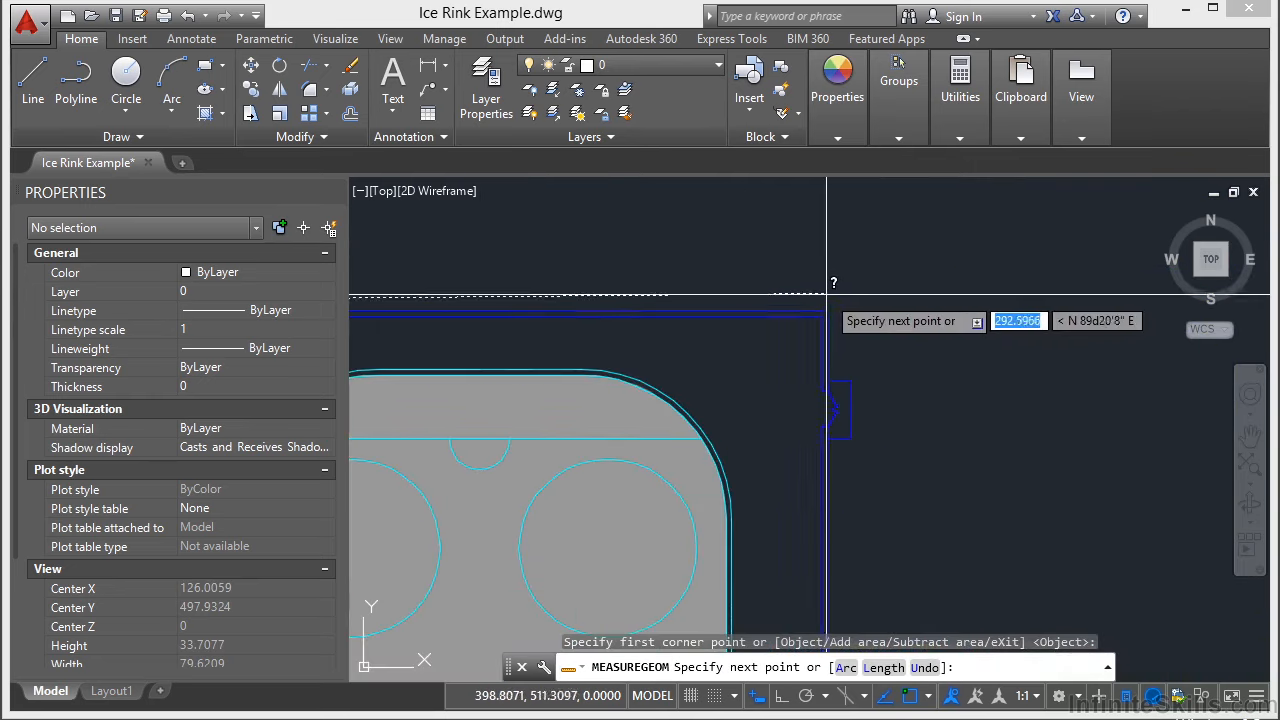
click(826, 310)
- Extend the area measurement through the right wing's lower-right corner and the building's inside corner
scroll(830, 300, down, 4)
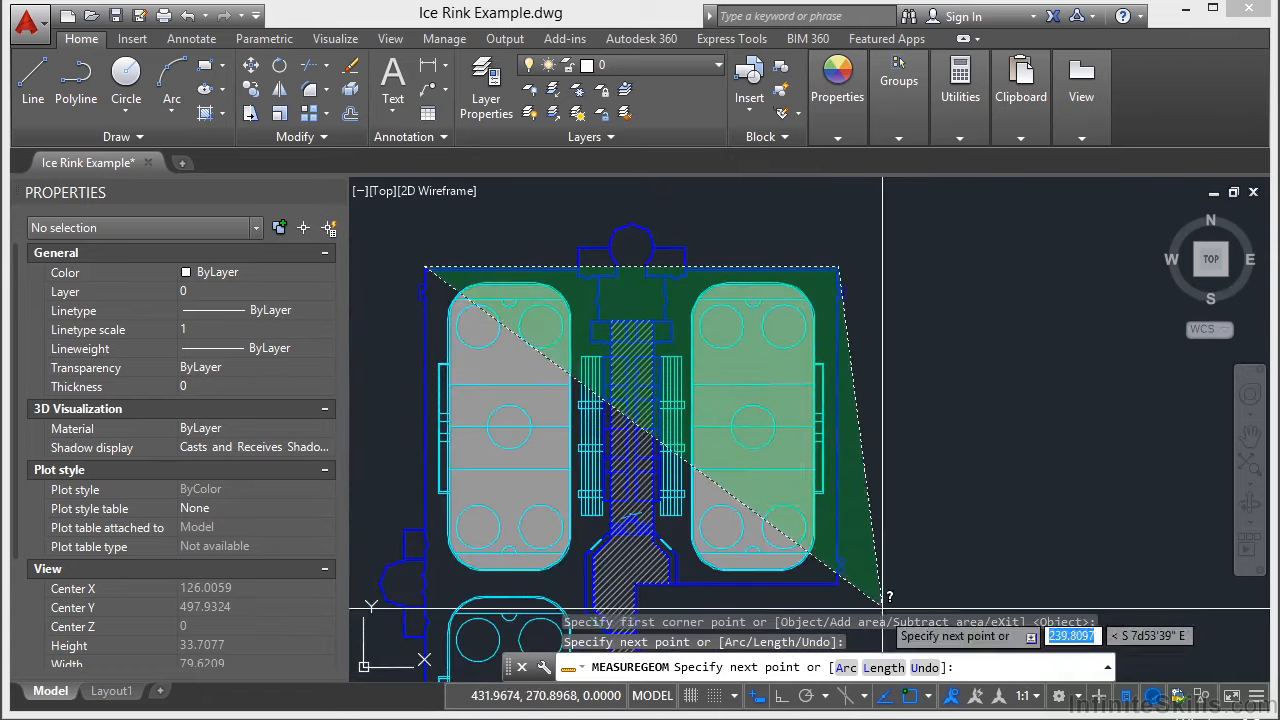
scroll(870, 400, up, 2)
scroll(860, 380, up, 4)
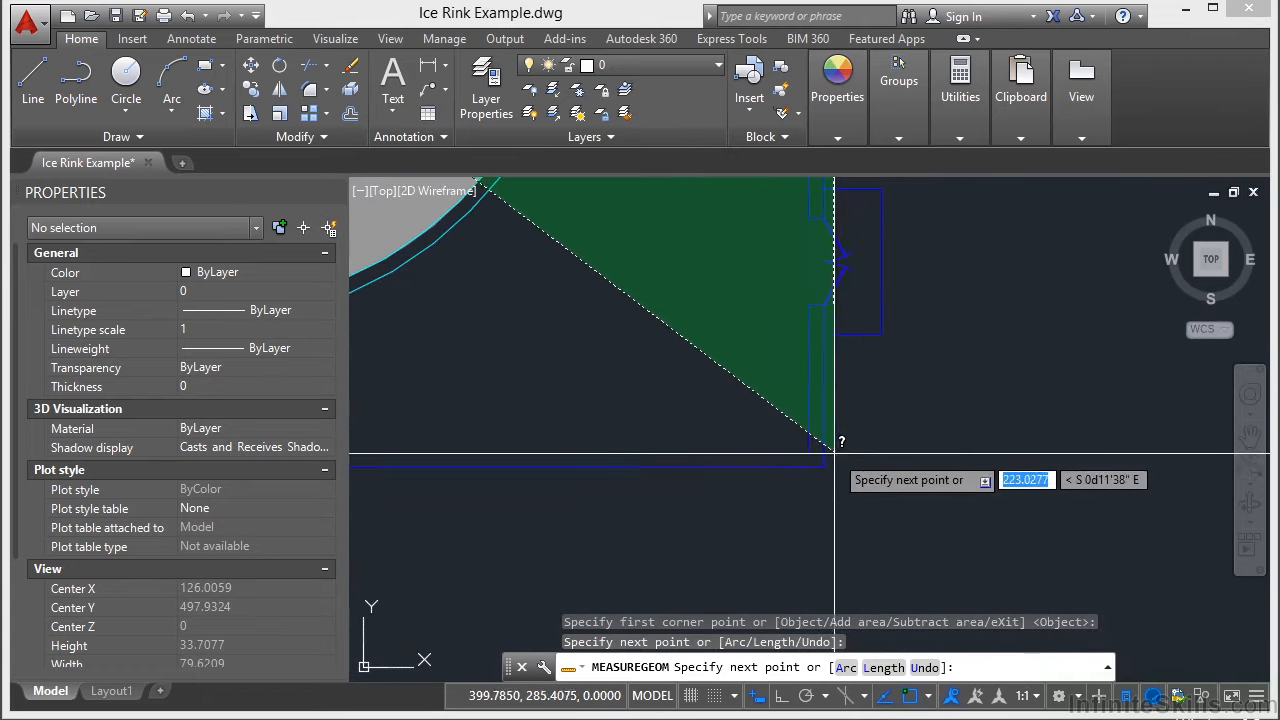
click(840, 462)
scroll(900, 440, down, 4)
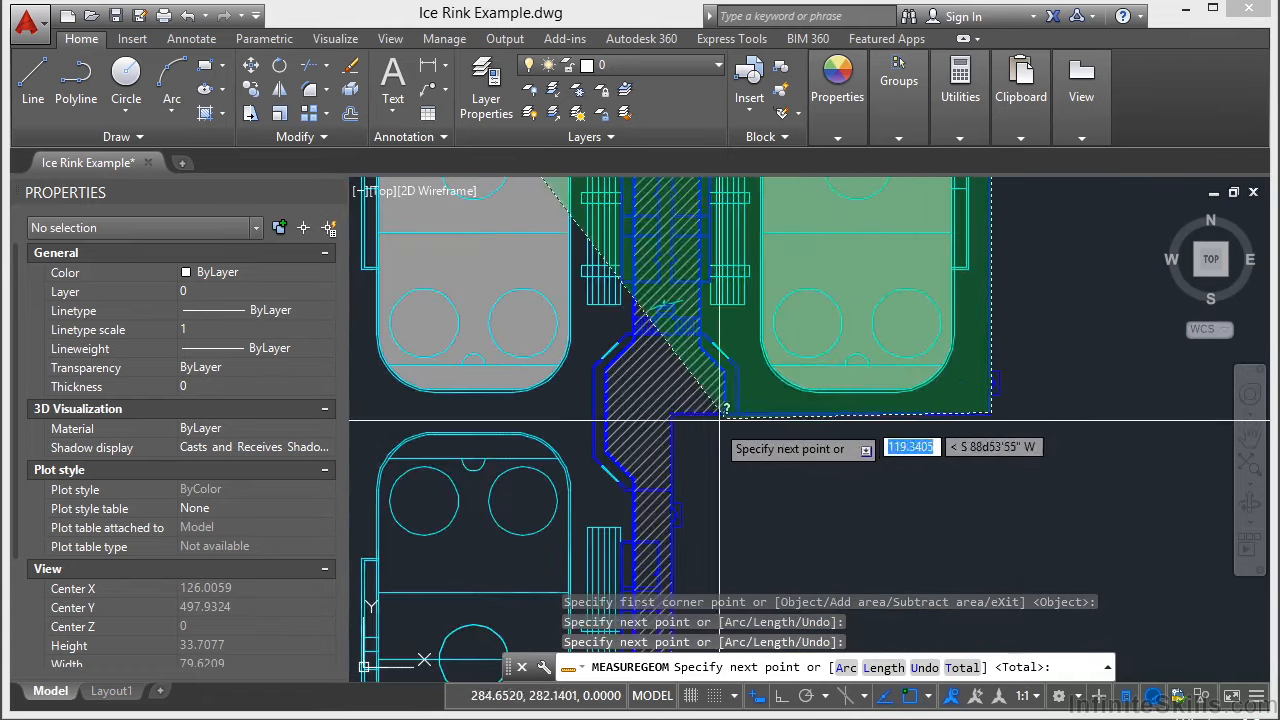
scroll(660, 420, up, 5)
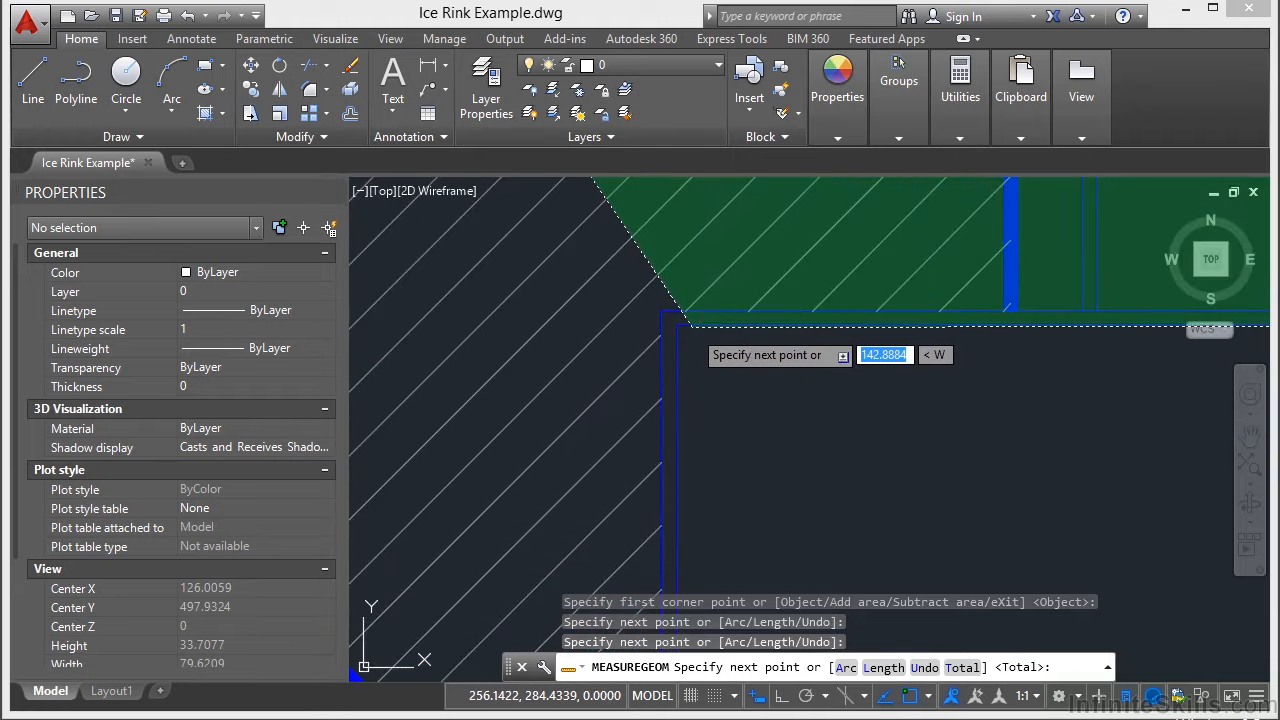
click(680, 328)
- Extend the area measurement through the lower wing's lower-right and lower-left outer wall corners
scroll(720, 300, down, 2)
scroll(812, 530, down, 2)
middle_drag(813, 528, 788, 308)
scroll(732, 428, up, 7)
scroll(754, 399, up, 2)
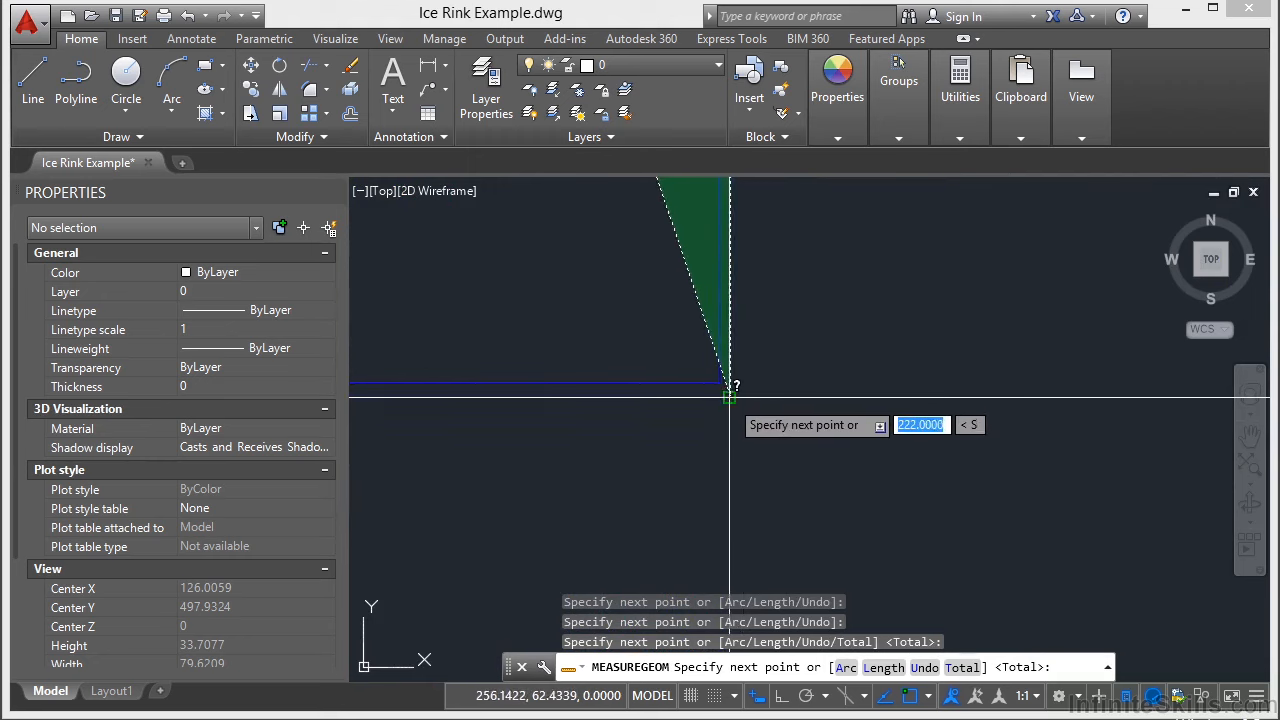
click(728, 397)
scroll(1005, 397, down, 6)
scroll(425, 375, up, 6)
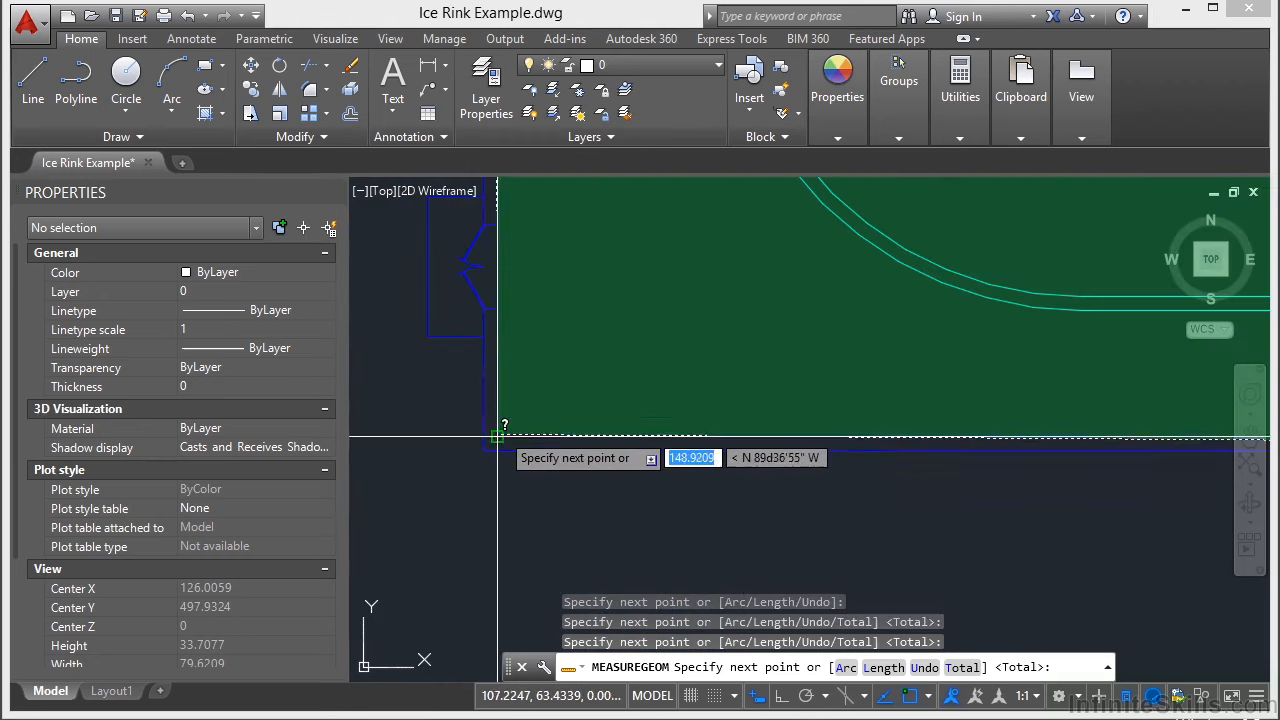
click(484, 450)
- Finish the area measurement along the building's left side, read the total area and perimeter, and exit the measuring command
scroll(570, 490, down, 6)
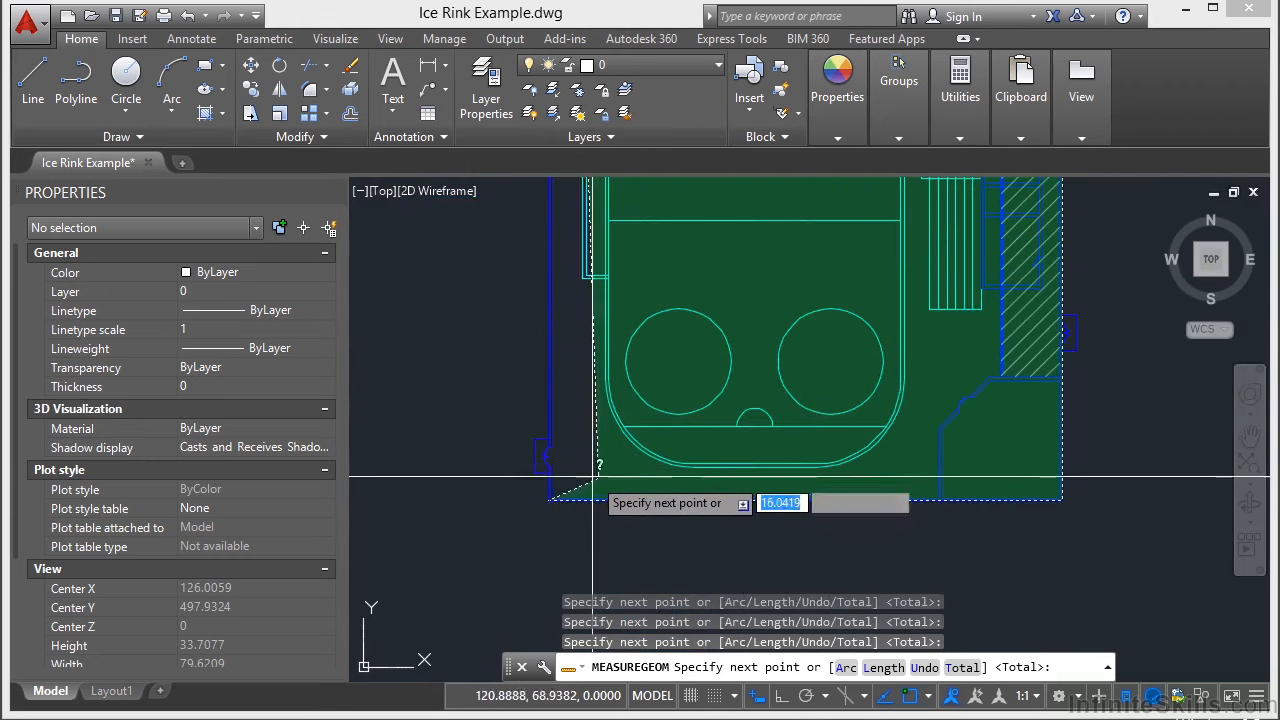
scroll(530, 490, up, 6)
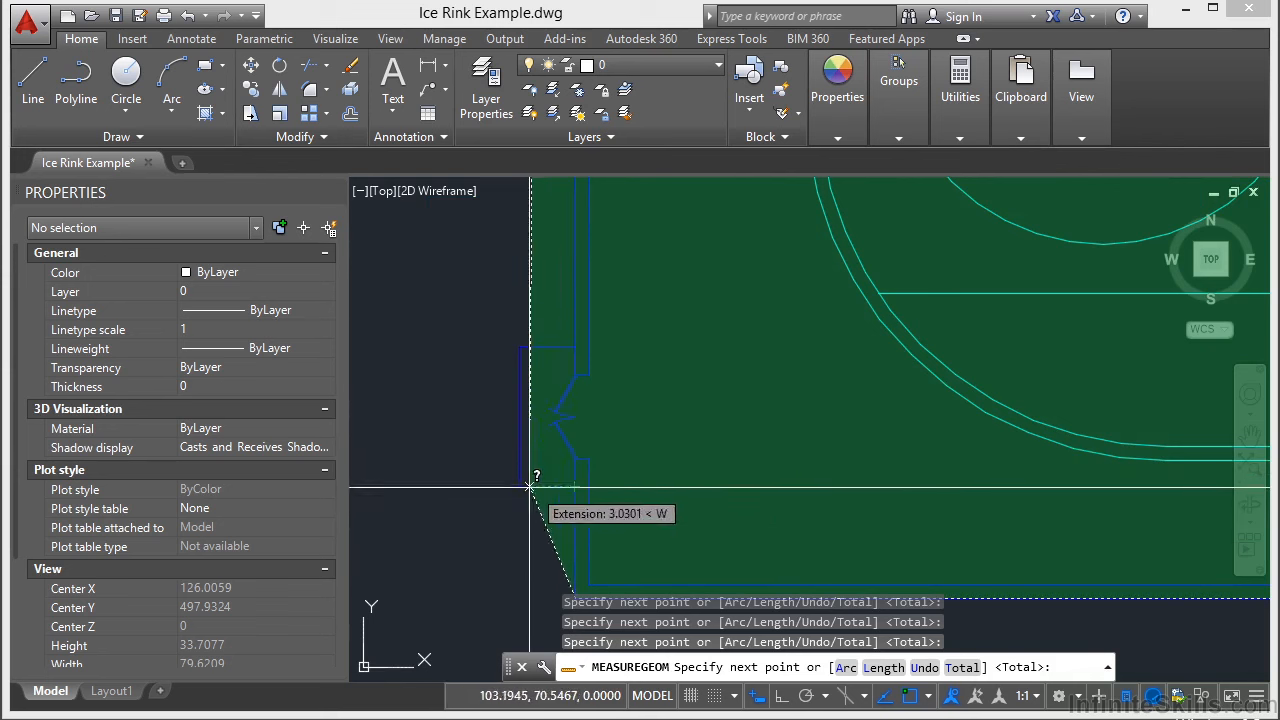
scroll(576, 330, down, 5)
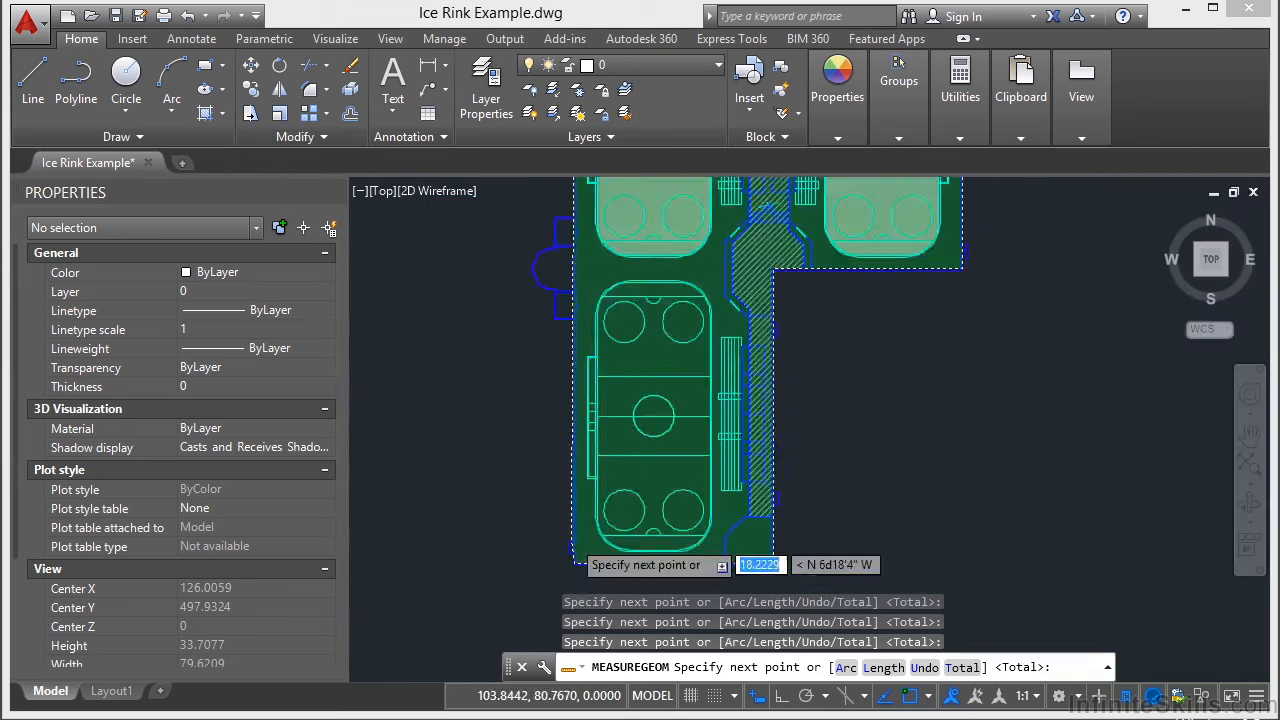
scroll(560, 380, up, 3)
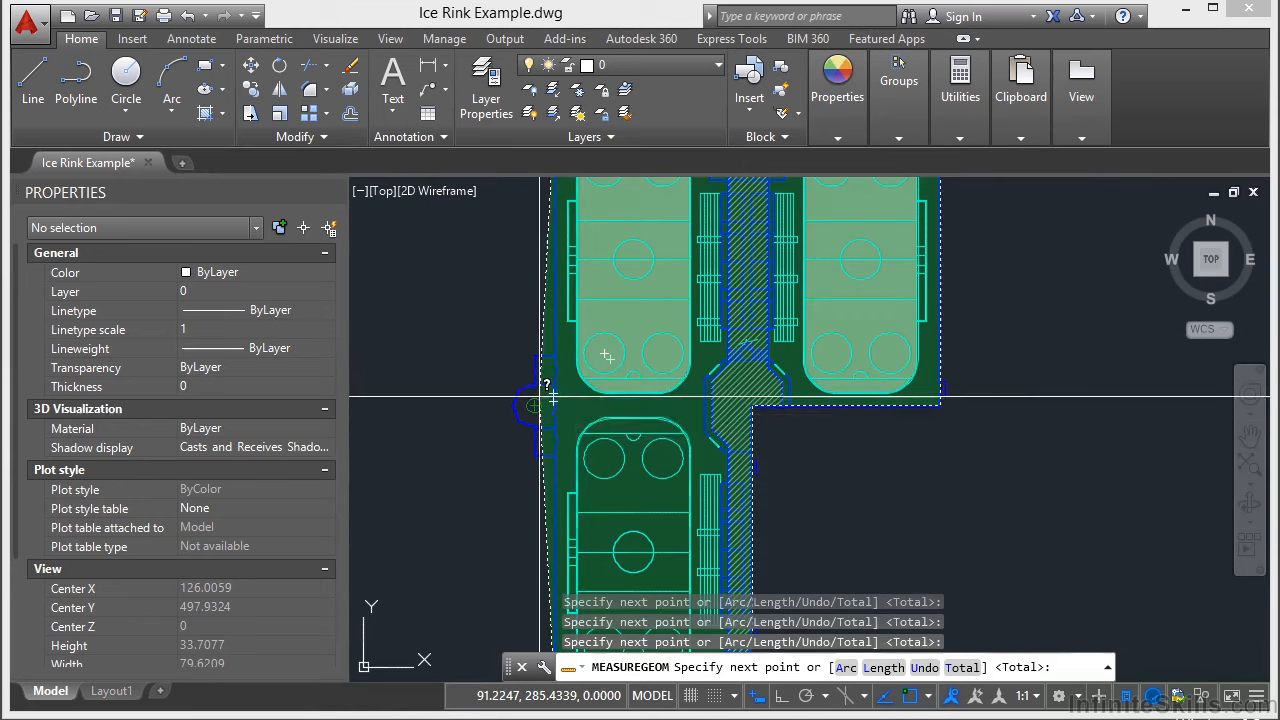
key(Return)
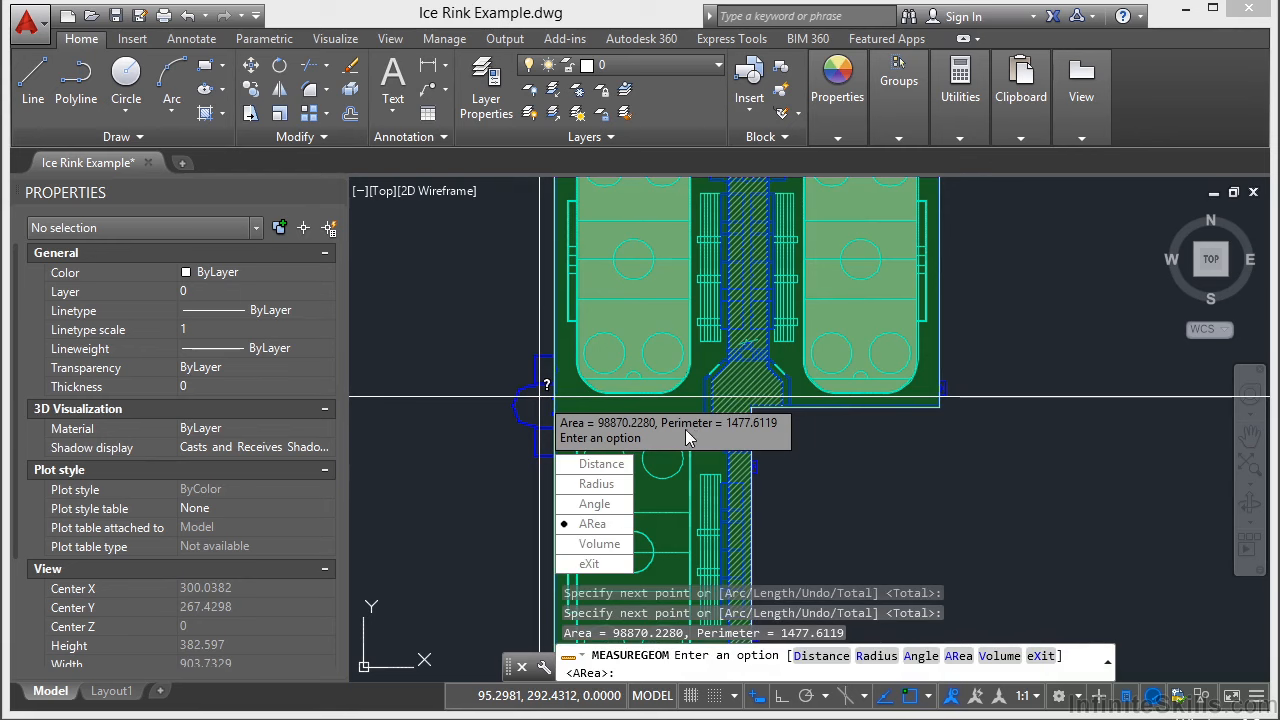
click(605, 564)
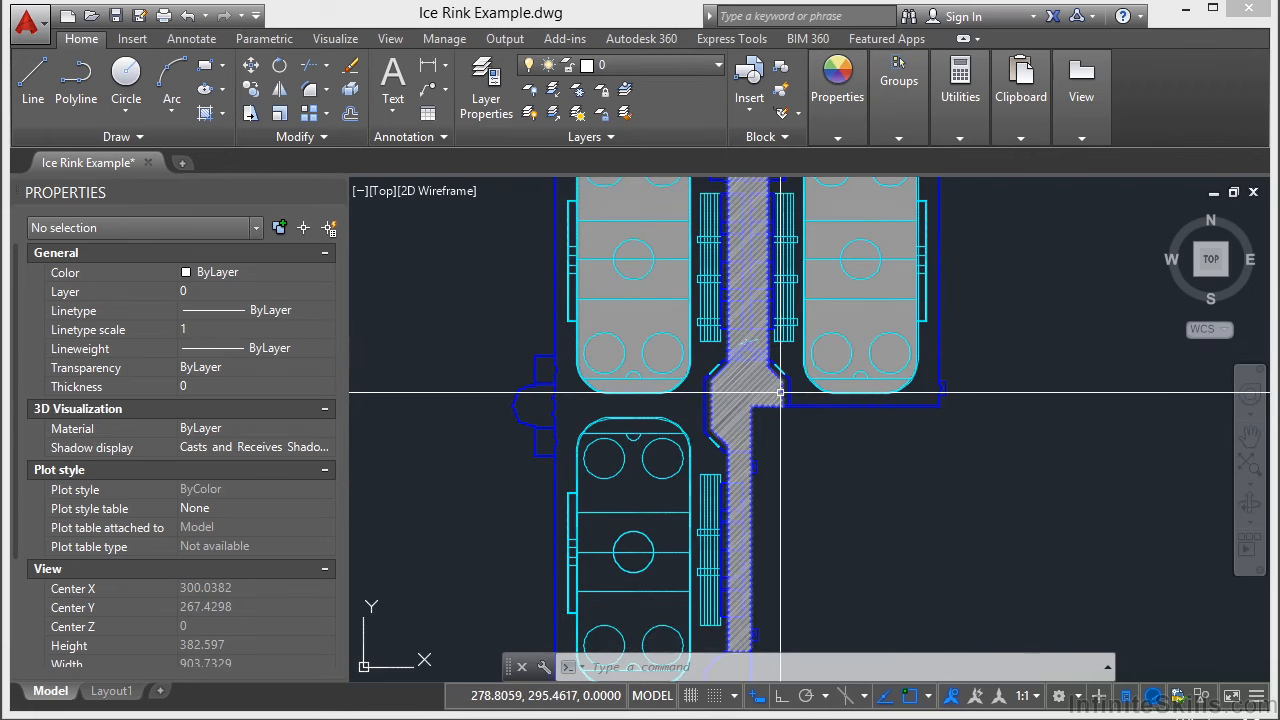
- Purge all unused items from the drawing, with nested items included, and close the Purge dialog
text(purge)
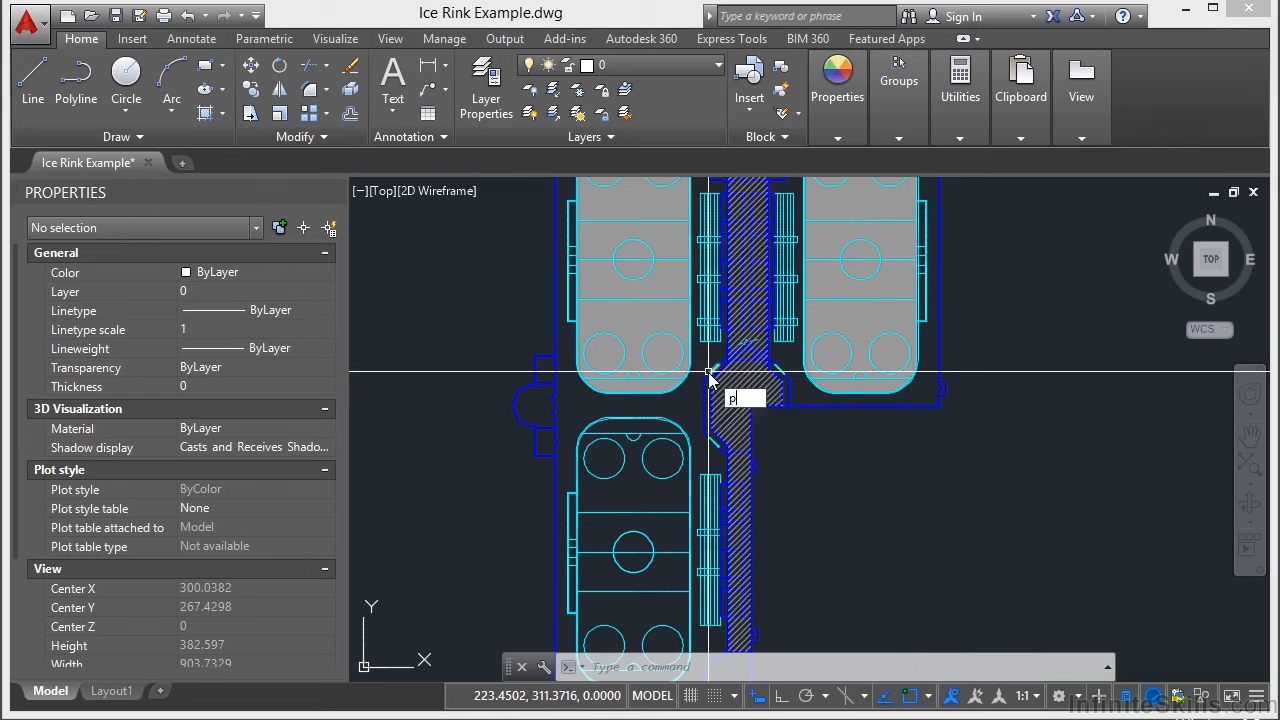
key(Return)
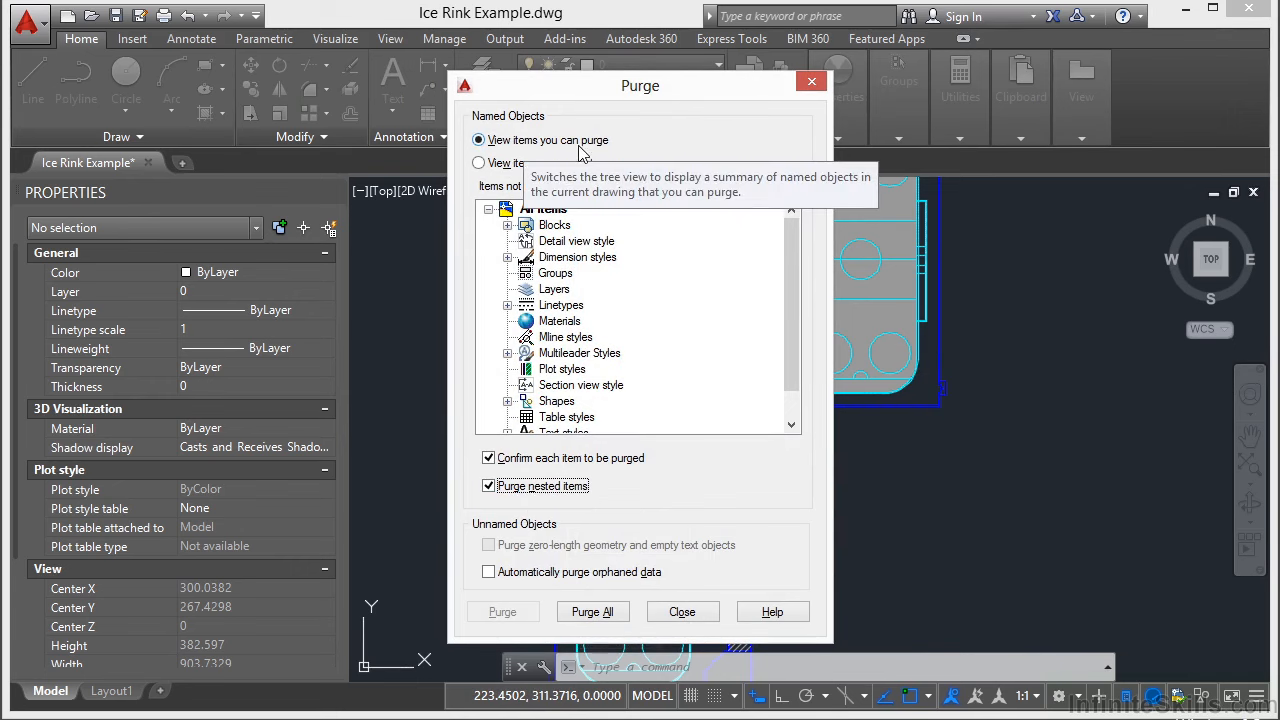
click(594, 616)
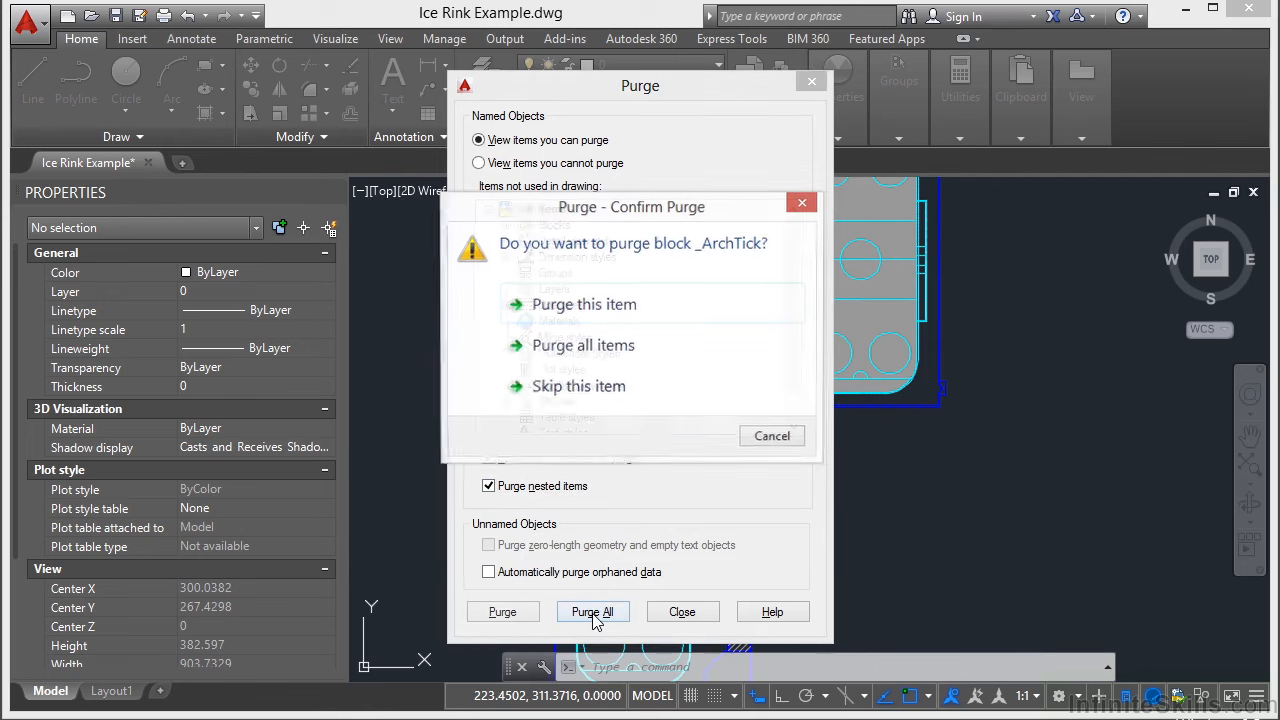
click(600, 361)
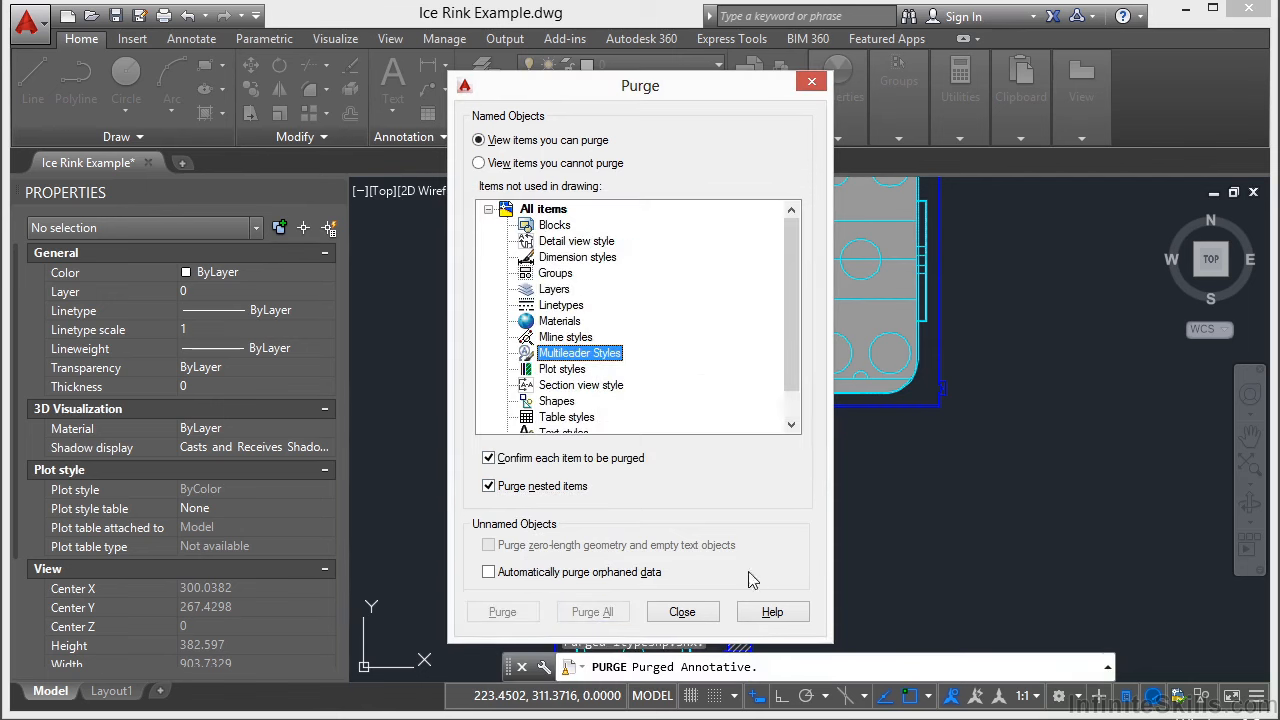
click(684, 612)
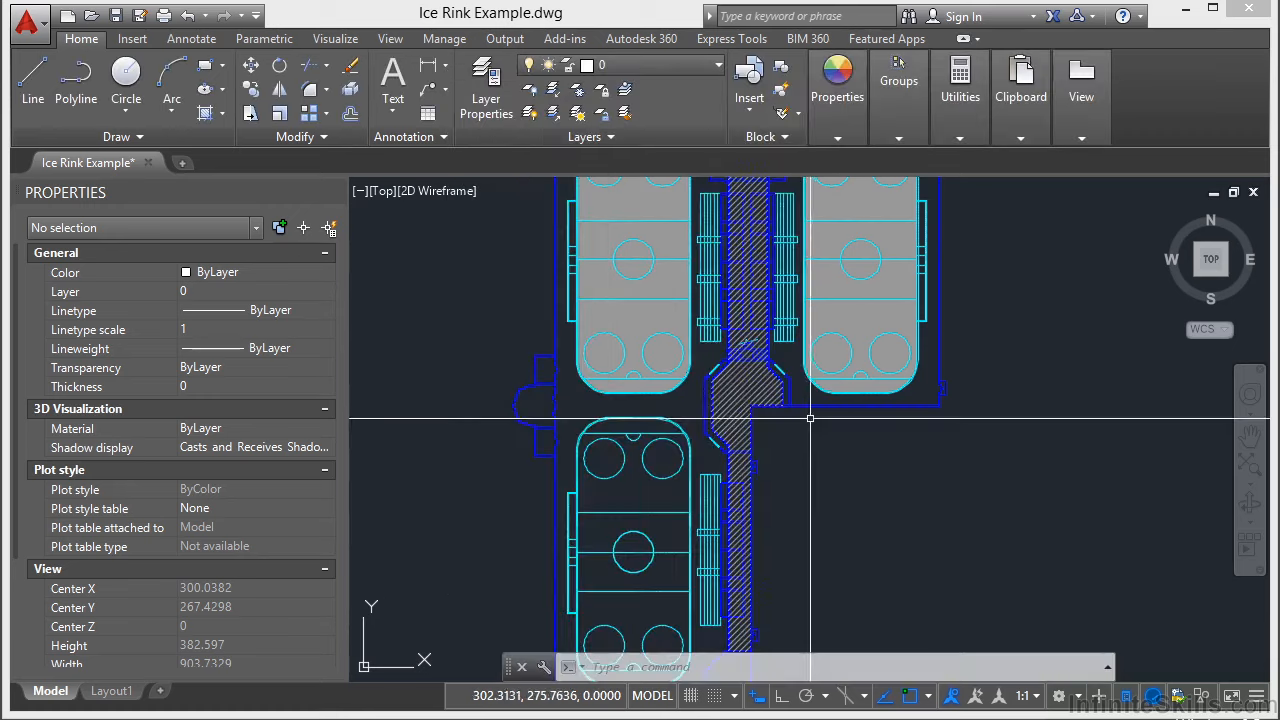
scroll(408, 396, down, 2)
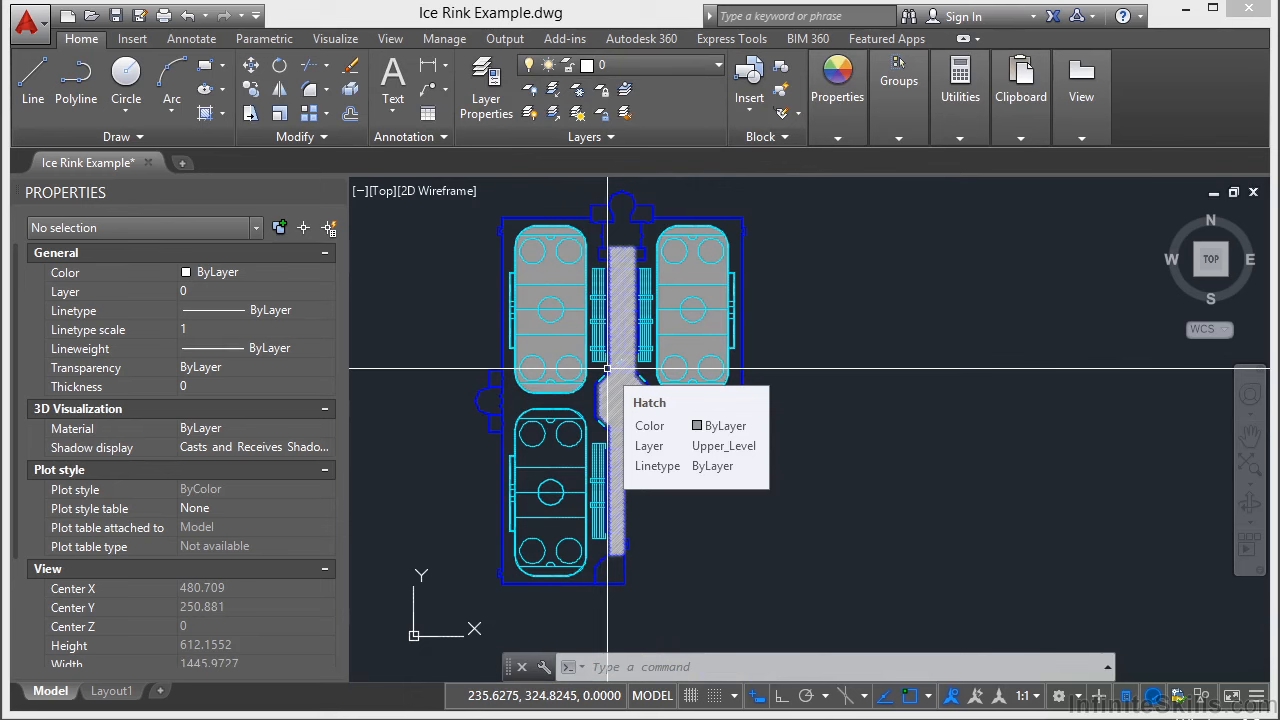
middle_drag(837, 326, 851, 345)
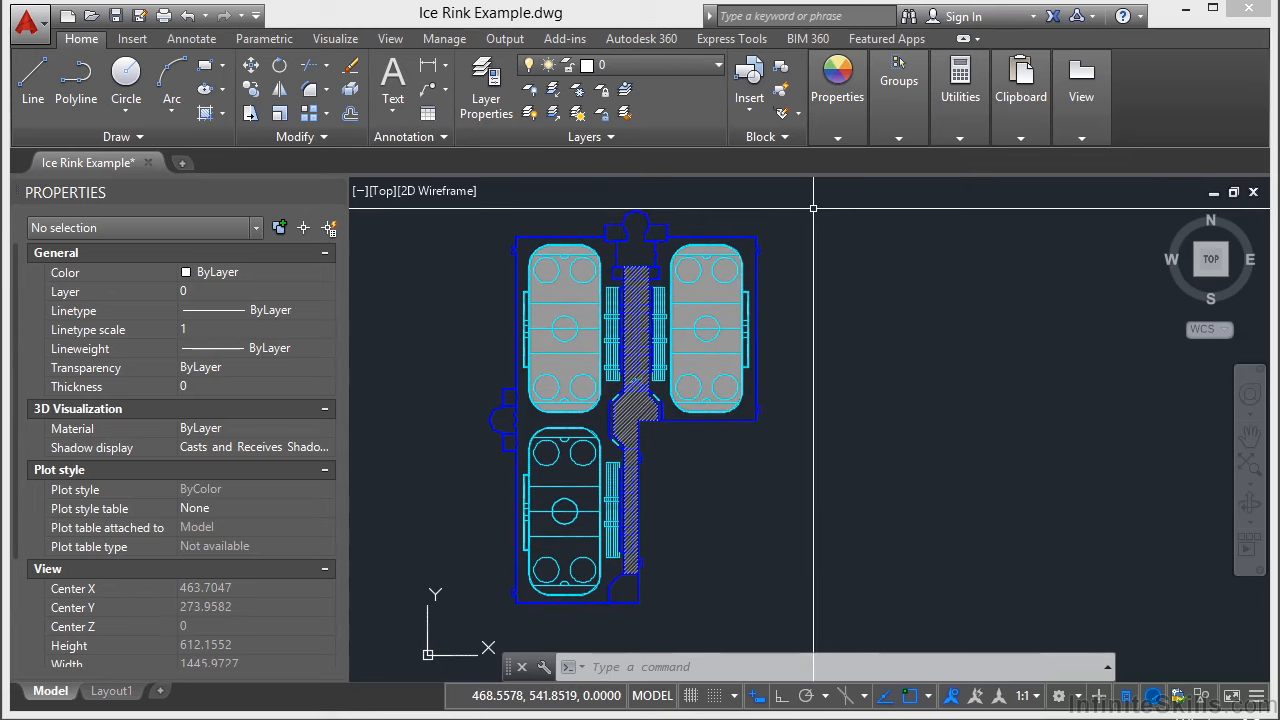